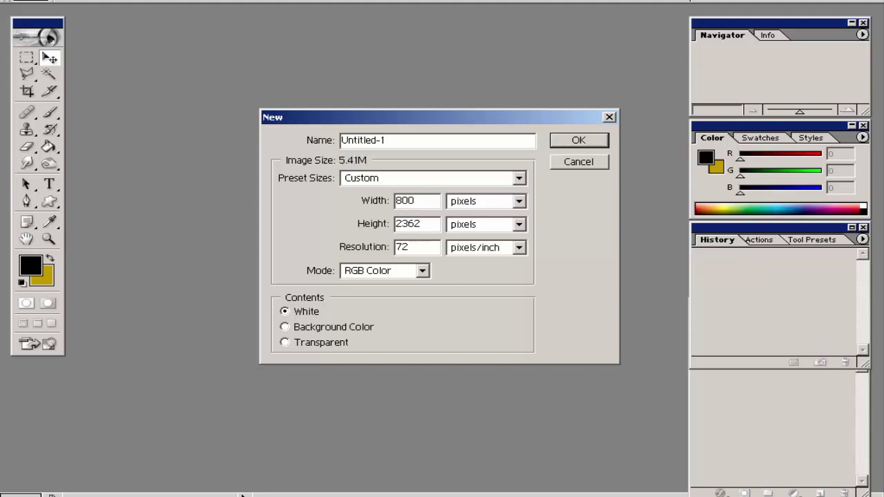
- Create a new white RGB document 800 pixels wide and 800 pixels high at 72 pixels/inch
key("Tab")
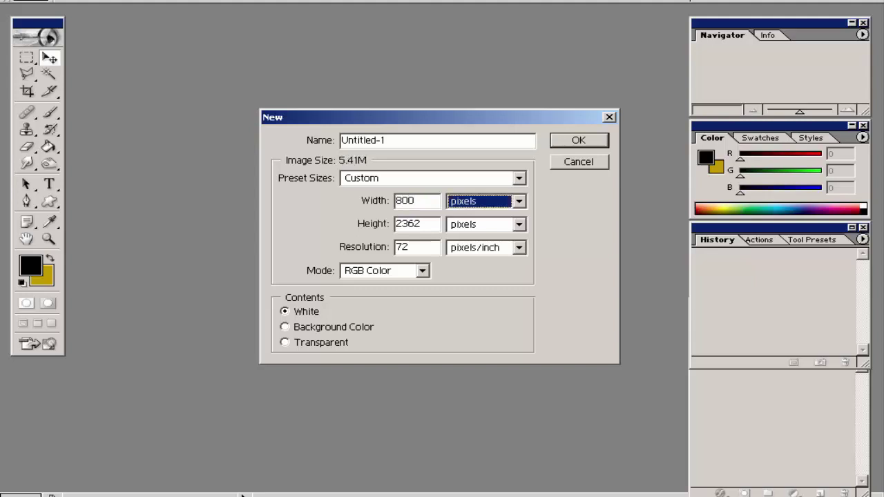
key("Tab")
type("800")
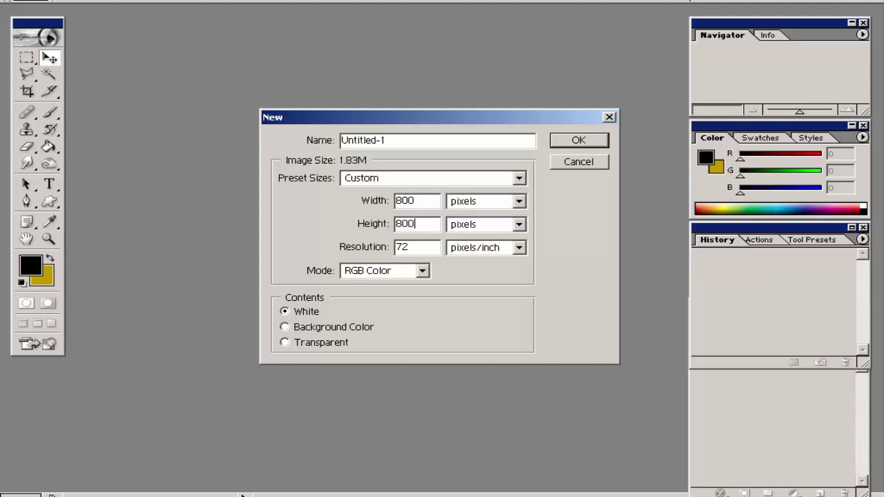
key("Tab")
key("Tab")
left_click(592, 141)
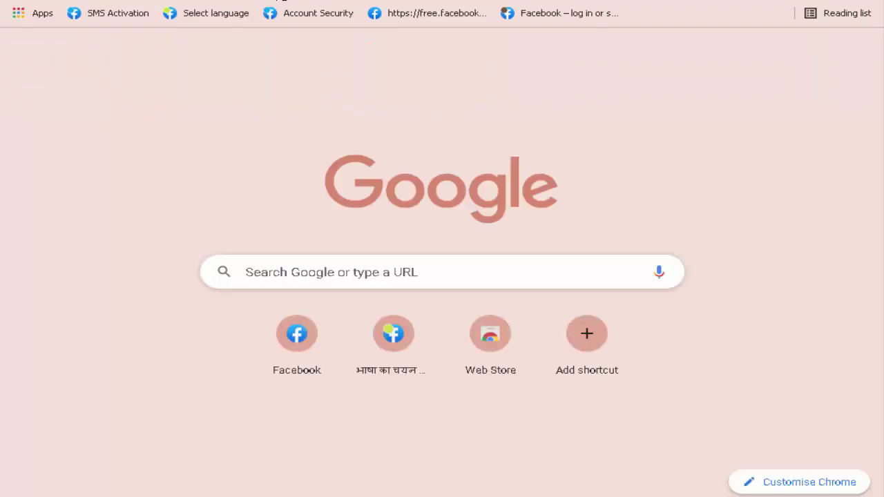
- Switch to the web browser, search Google for "logo wn png" and open the image results
type("logo wn png")
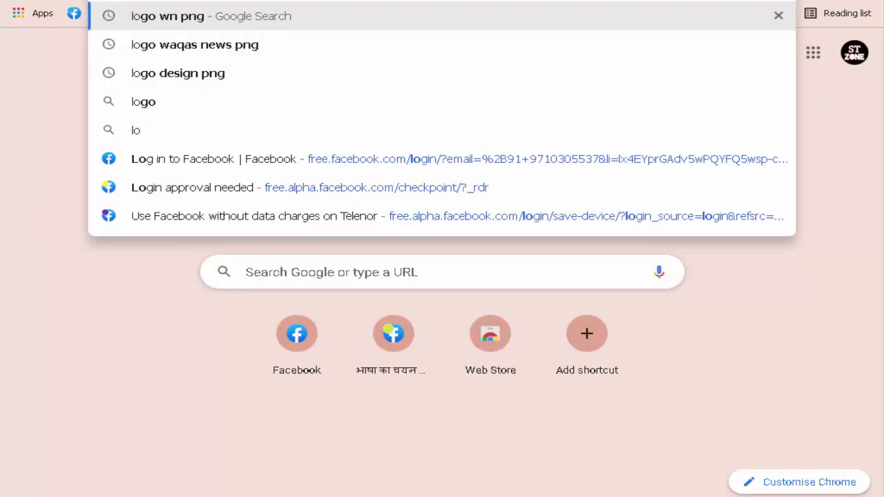
key("Right")
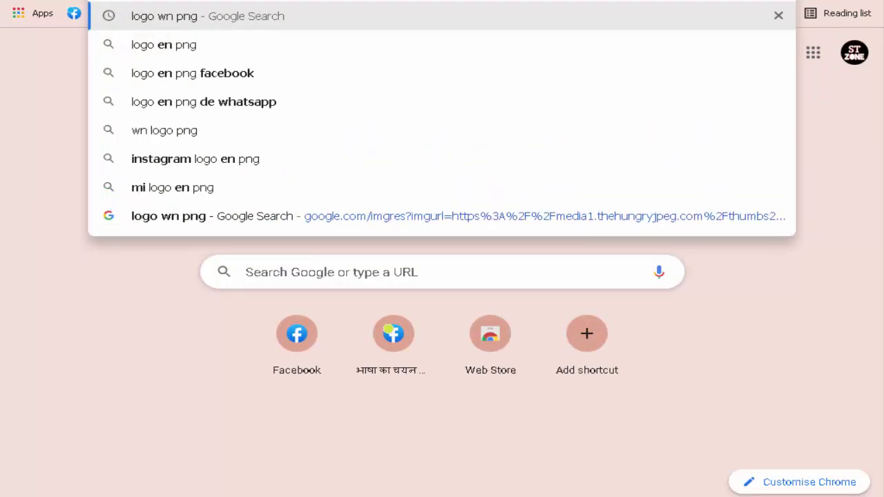
key("Return")
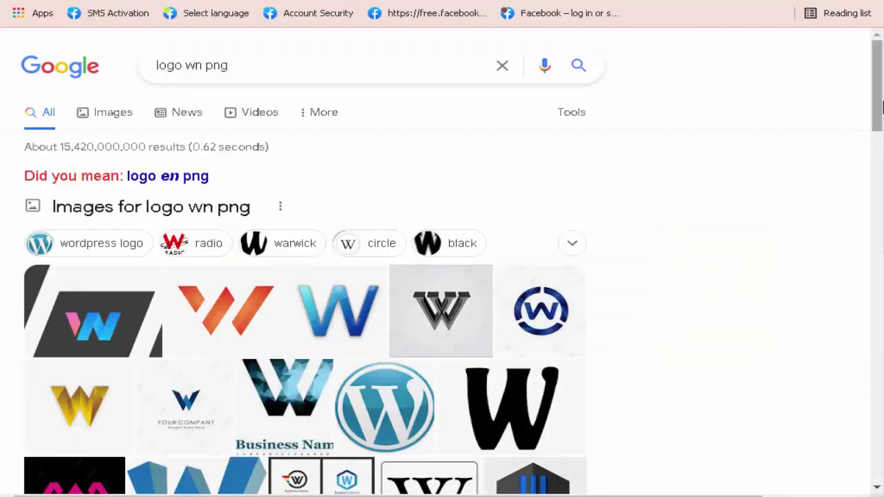
left_click_drag(882, 104, 882, 156)
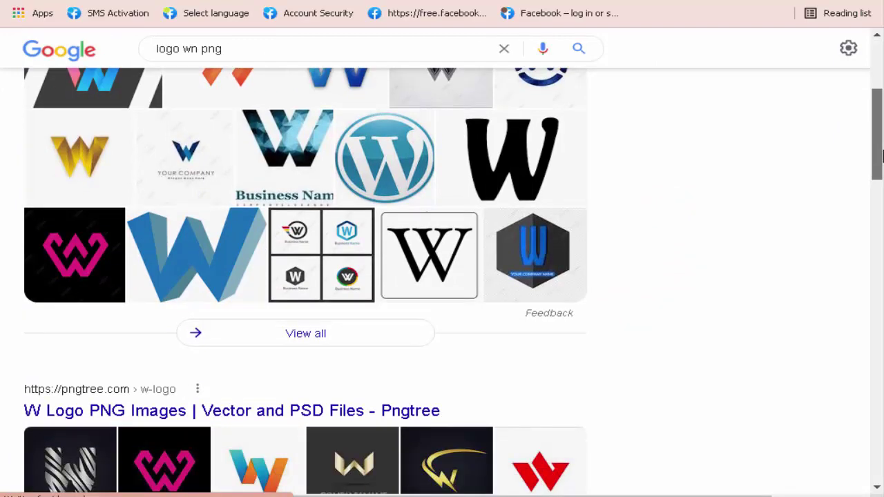
scroll(103, 241, "up", 4)
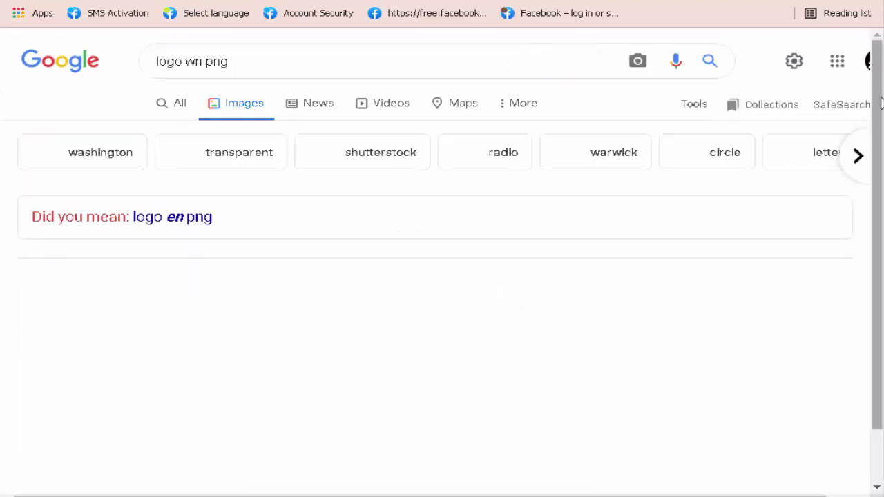
- Find the Monogram WN Logo Design from TheHungryJPEG.com among the image results and open its page in a new tab
left_click_drag(880, 102, 880, 132)
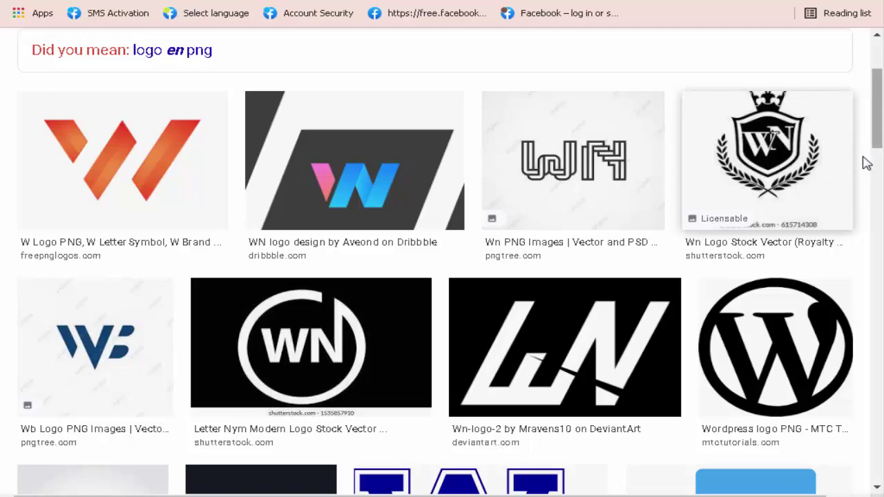
scroll(867, 163, "up", 1)
left_click(767, 235)
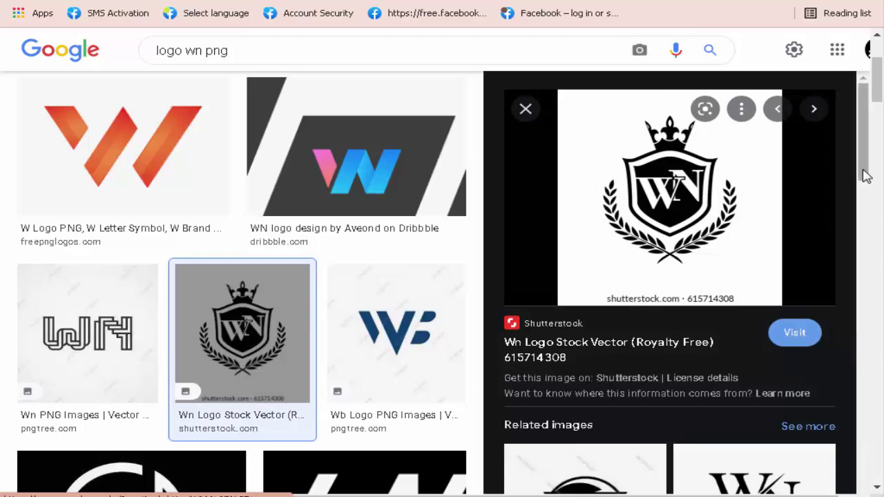
left_click_drag(862, 138, 872, 307)
left_click(777, 301)
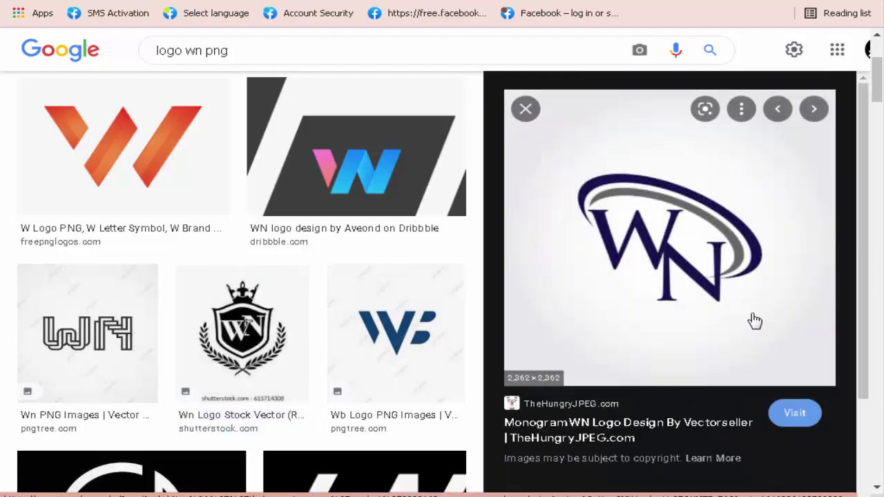
right_click(671, 215)
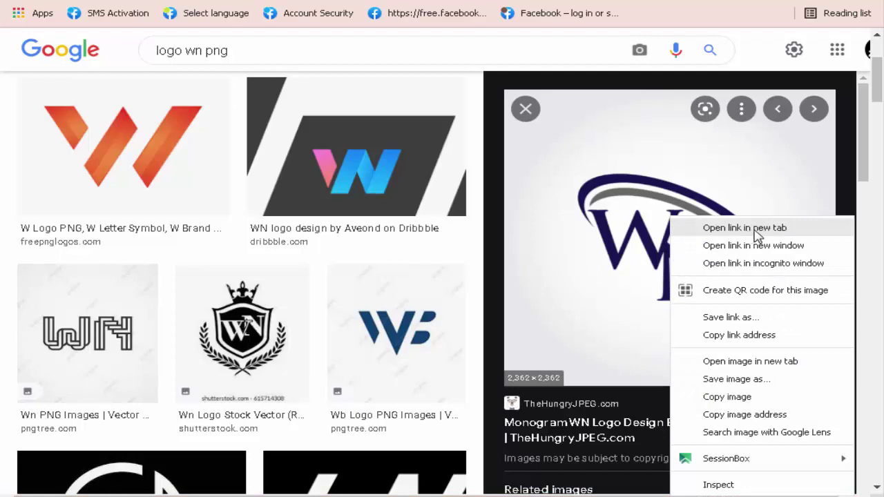
left_click(804, 228)
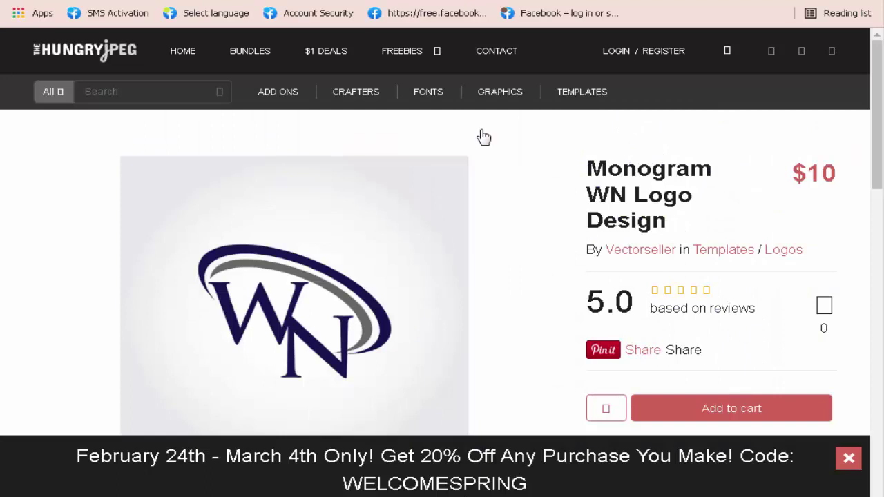
- Copy the WN logo image from the page into the blank Photoshop document and shift it slightly up and left
right_click(332, 258)
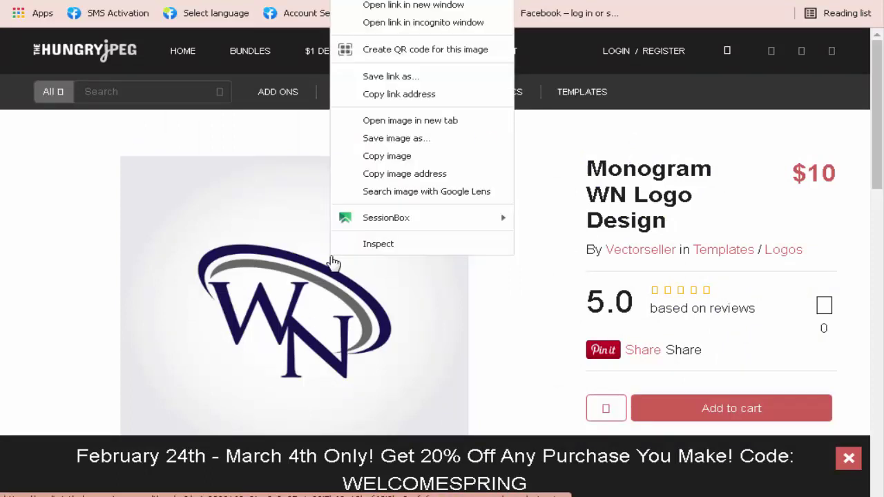
left_click(373, 156)
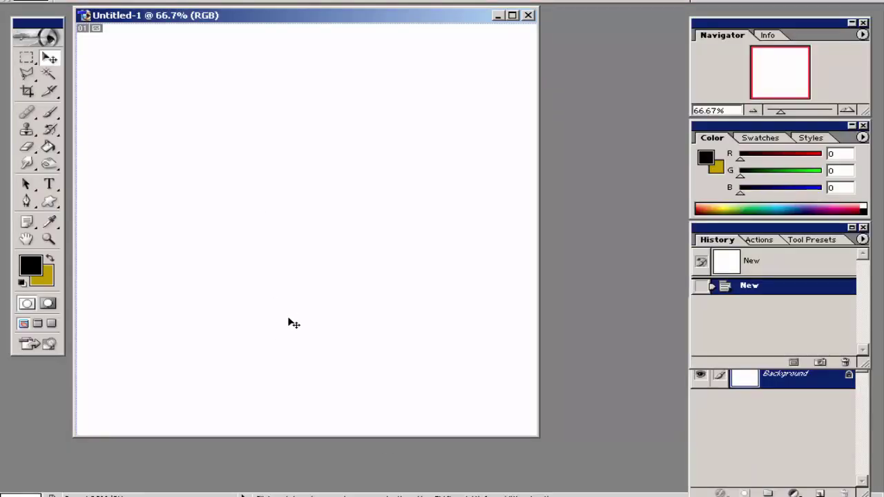
key("ctrl+v")
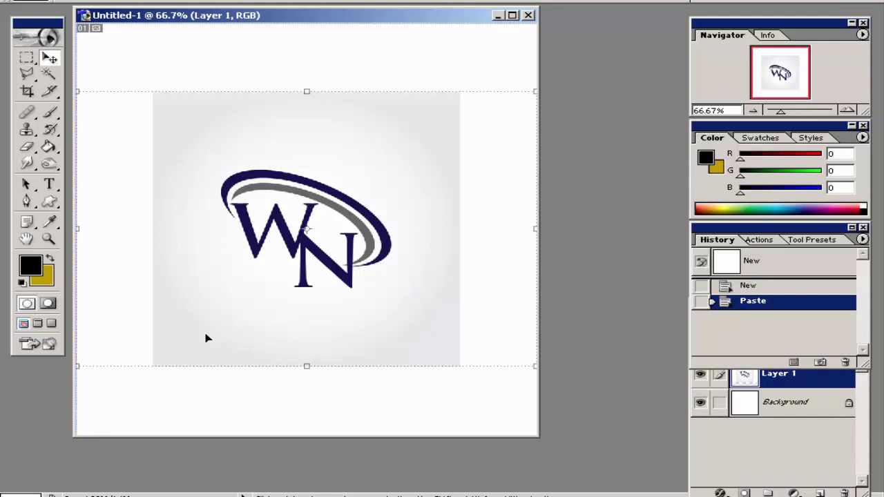
left_click_drag(464, 193, 435, 181)
key("ctrl+t")
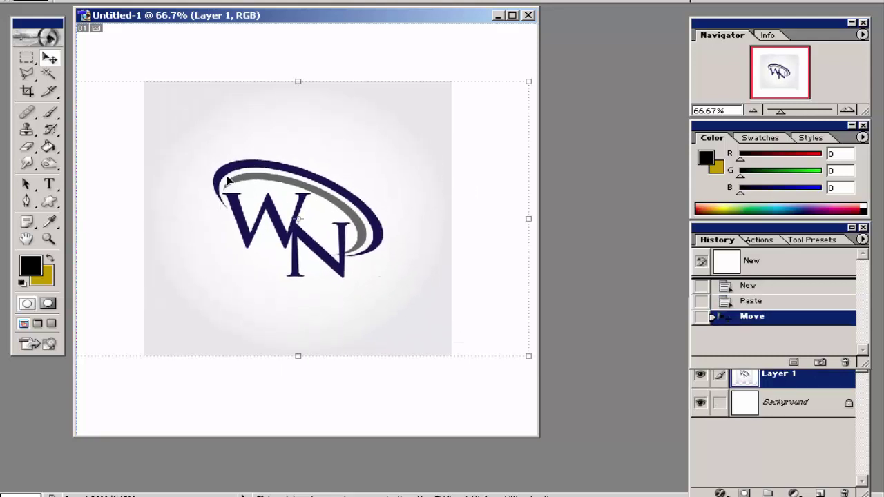
mouse_move(270, 141)
left_mouse_down()
mouse_move(241, 112)
mouse_move(241, 85)
mouse_move(217, 75)
mouse_move(245, 102)
mouse_move(245, 93)
mouse_move(252, 146)
left_mouse_up()
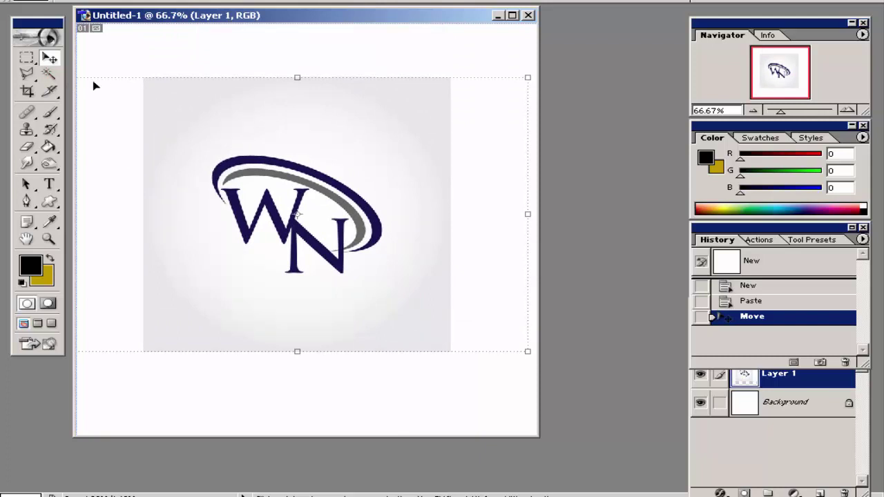
- Remove the light grey background around the pasted WN logo using a Magic Wand selection, leaving nothing selected
left_click(52, 78)
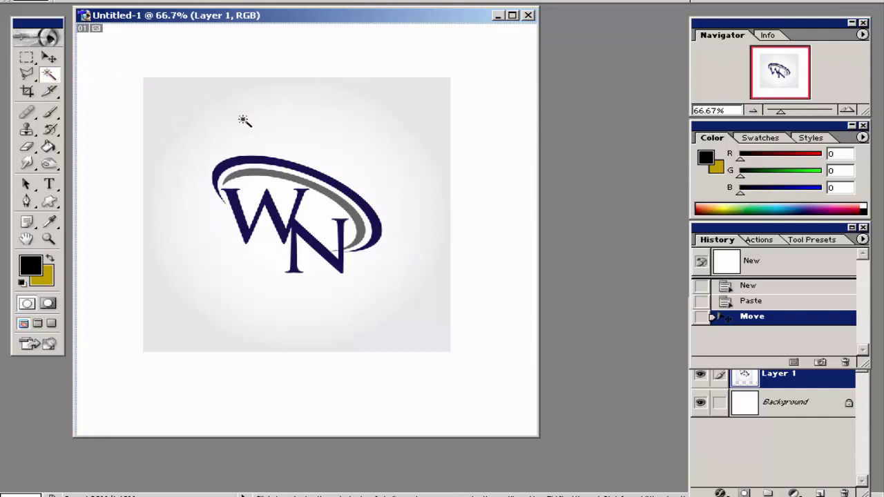
left_click(371, 136)
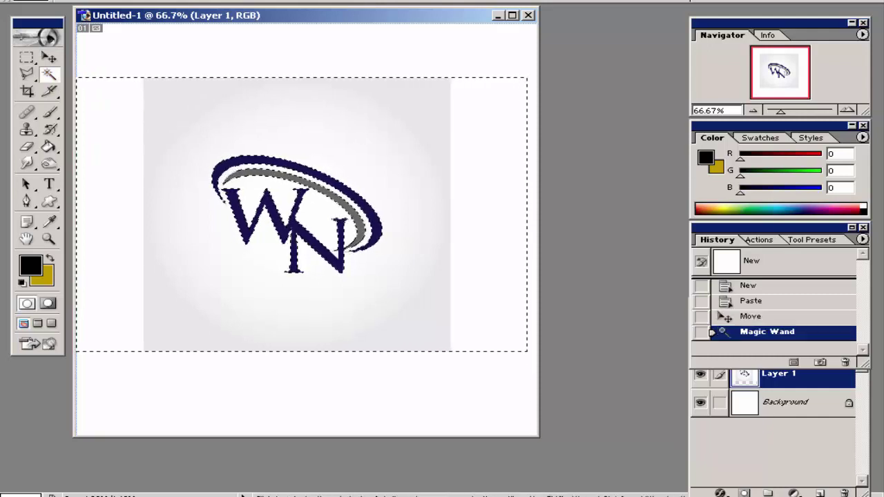
key("Delete")
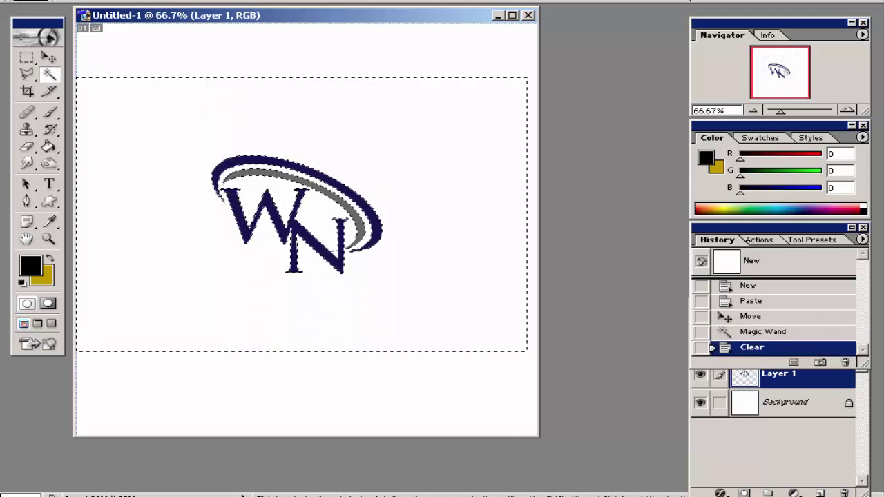
key("ctrl+d")
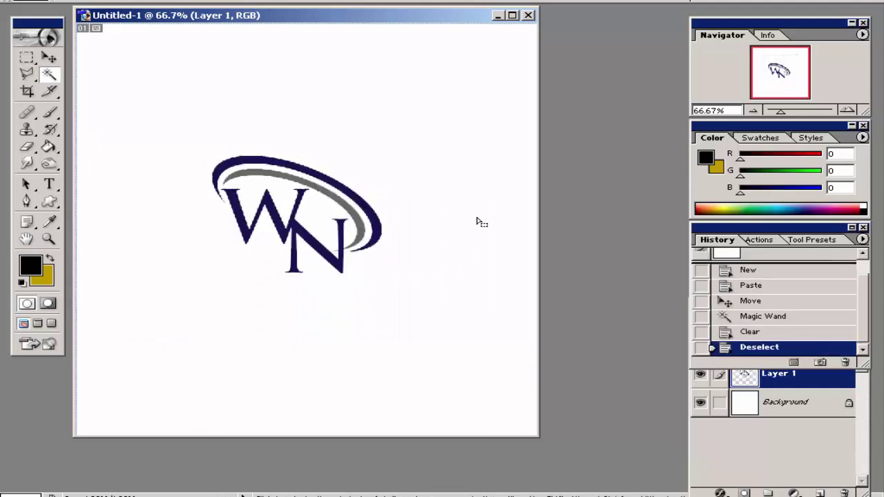
- Enlarge the WN logo to about half the canvas width and centre it horizontally, slightly above the canvas middle
left_click(49, 57)
left_click_drag(315, 278, 389, 245)
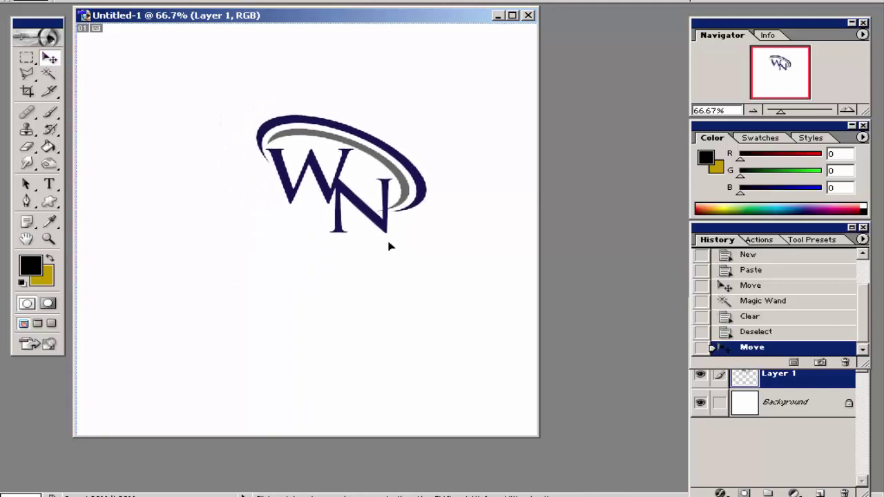
left_click_drag(260, 213, 231, 201)
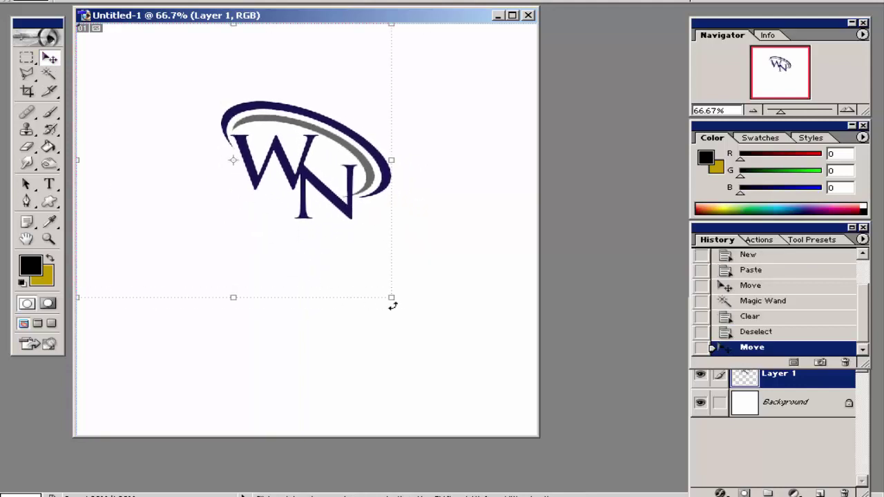
left_click_drag(392, 305, 535, 436)
key("Return")
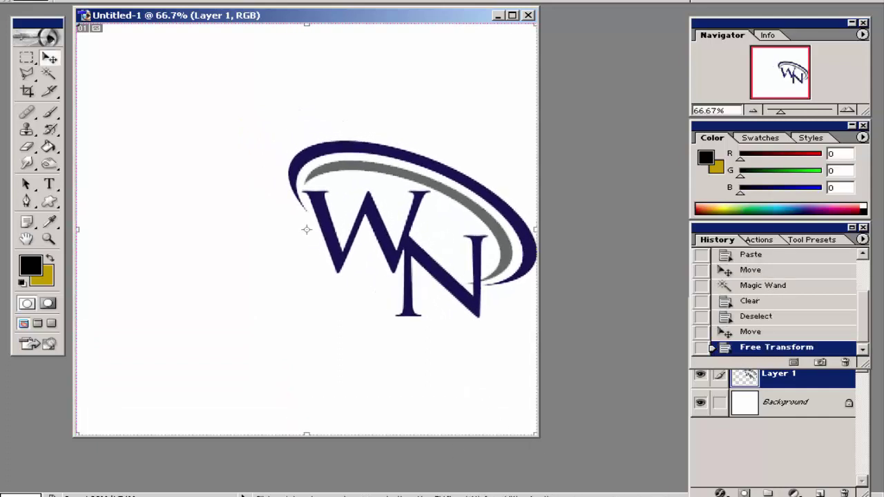
left_click_drag(407, 245, 304, 245)
left_click_drag(397, 249, 402, 230)
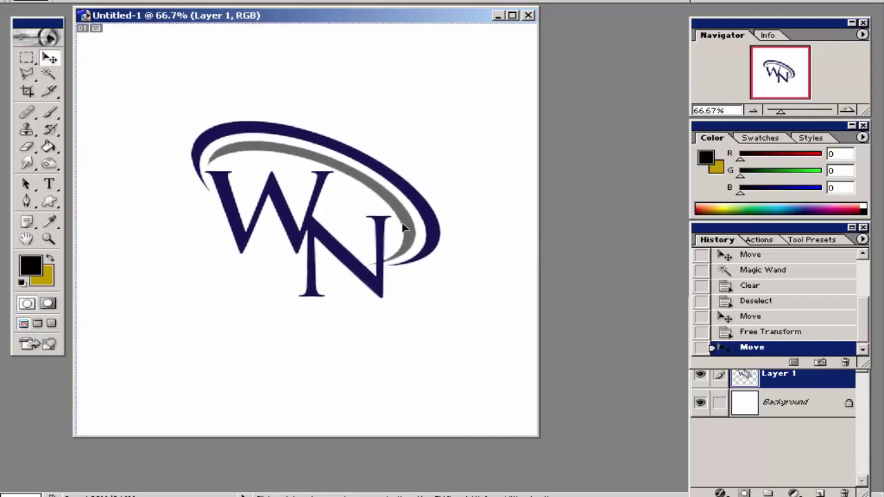
- Draw a text box below the lower-left part of the WN logo and set its font size to 36 pt
left_click(26, 57)
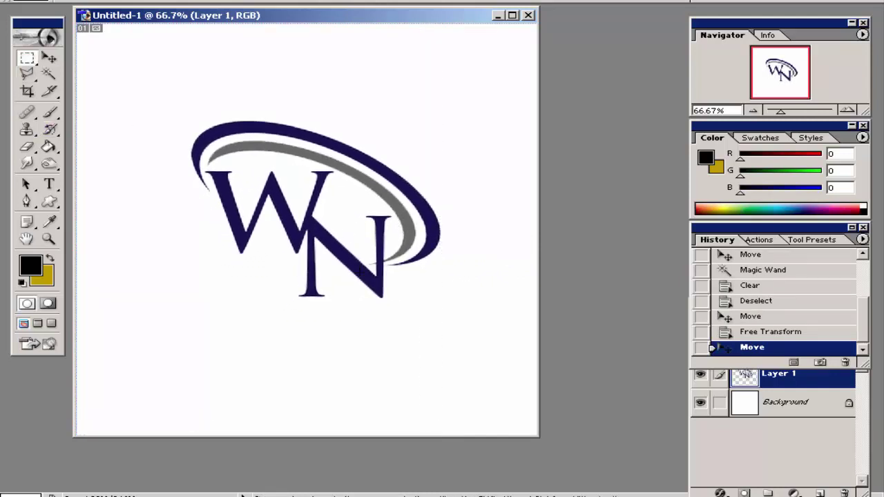
left_click(55, 185)
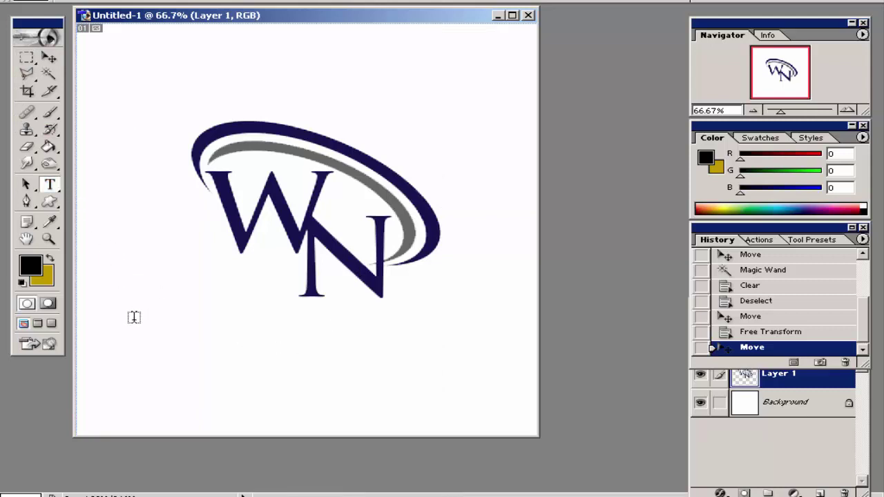
left_click_drag(133, 320, 306, 383)
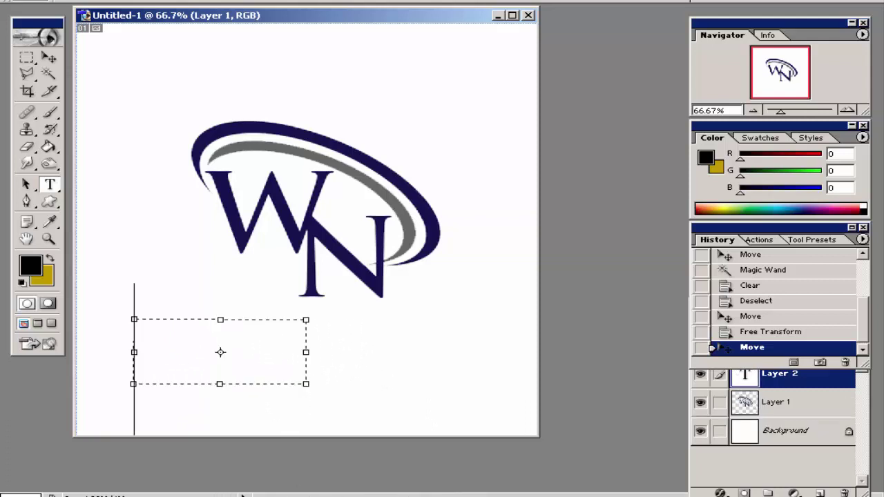
type("W")
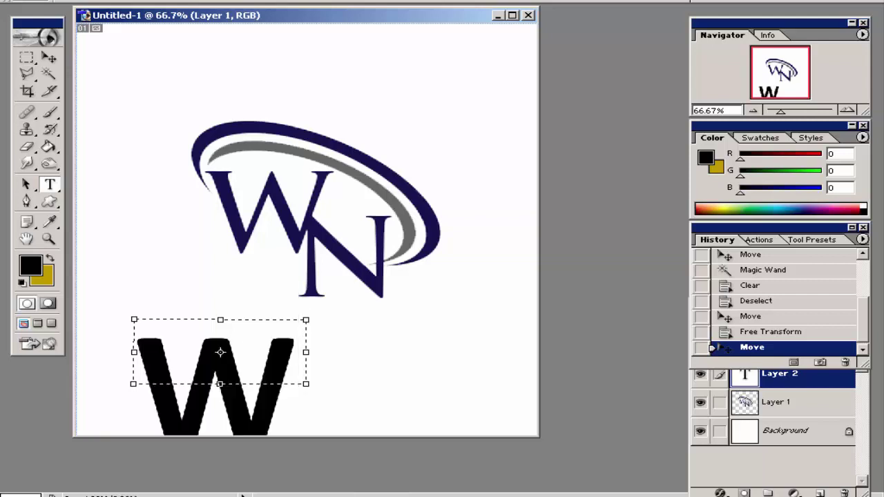
key("BackSpace")
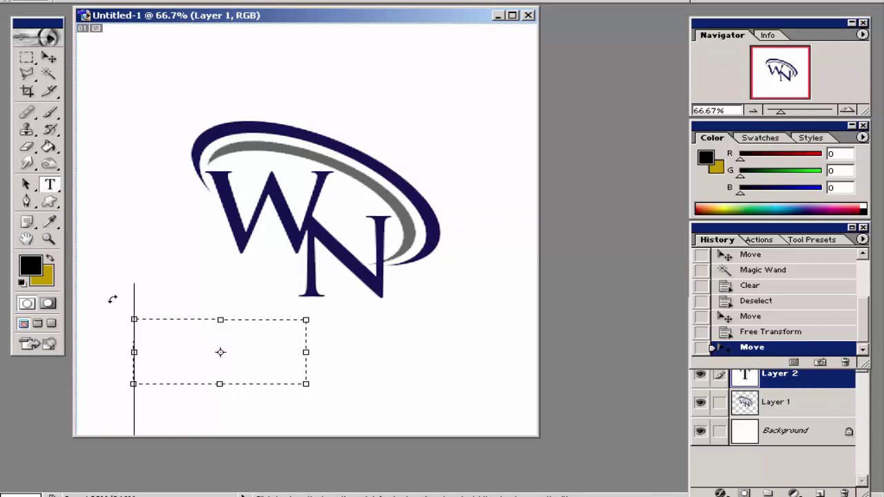
left_click(343, 3)
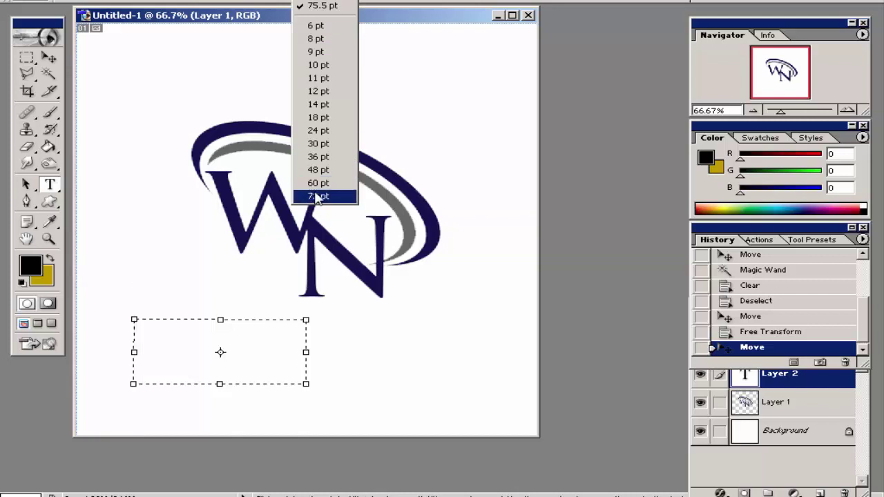
left_click(331, 158)
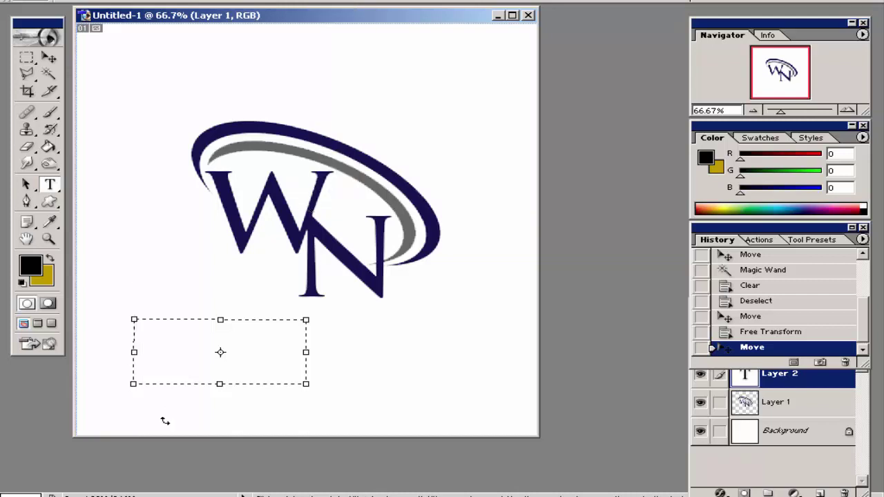
- Enter the lowercase first name in the text box, widening the box so the whole word fits on one line
type("wa")
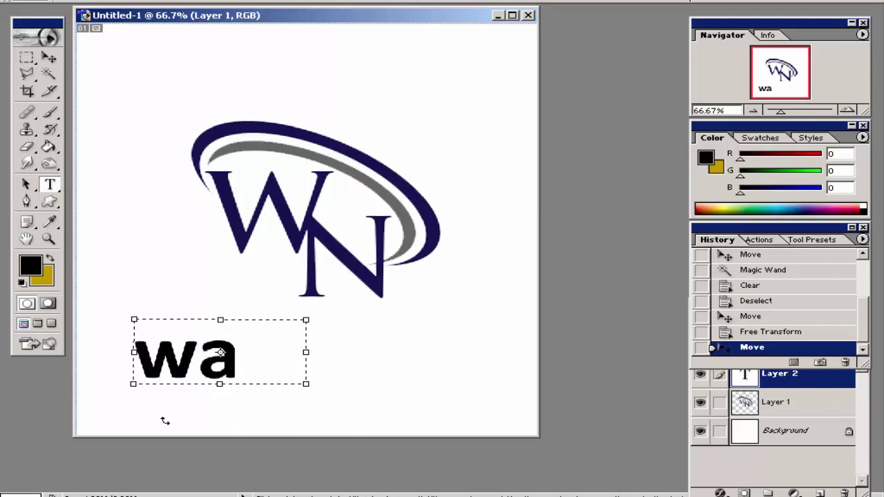
type("q")
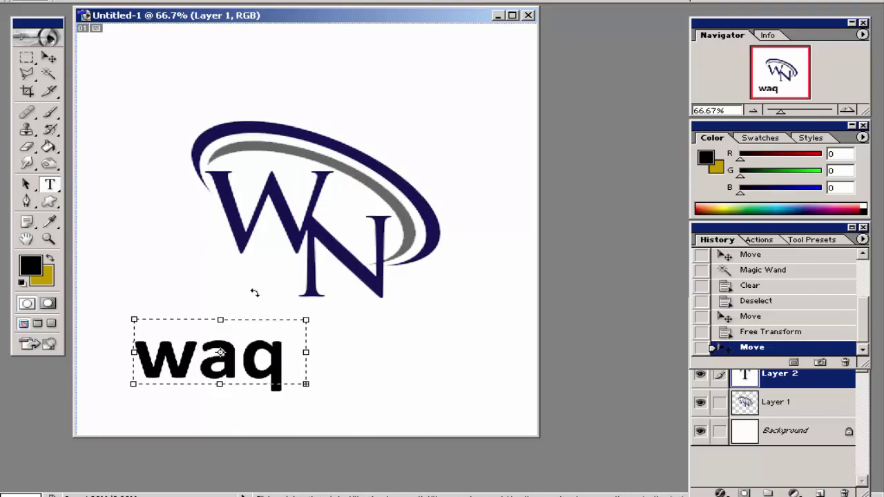
type("as")
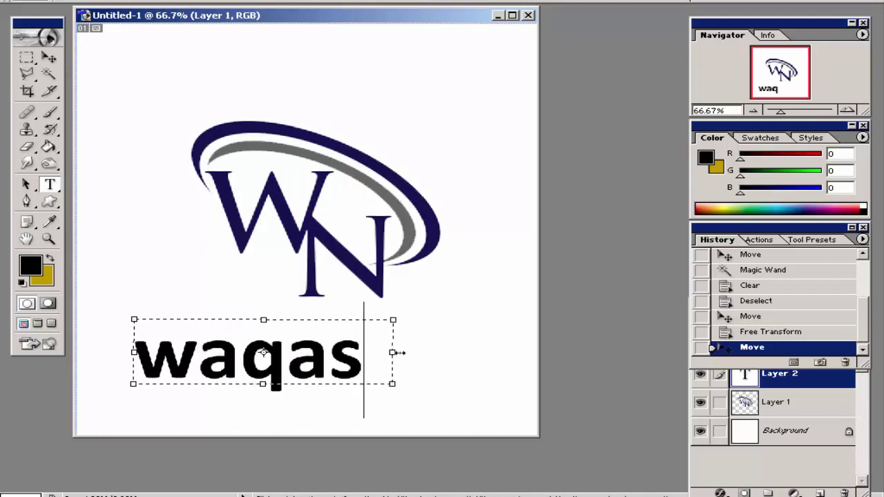
left_click(49, 58)
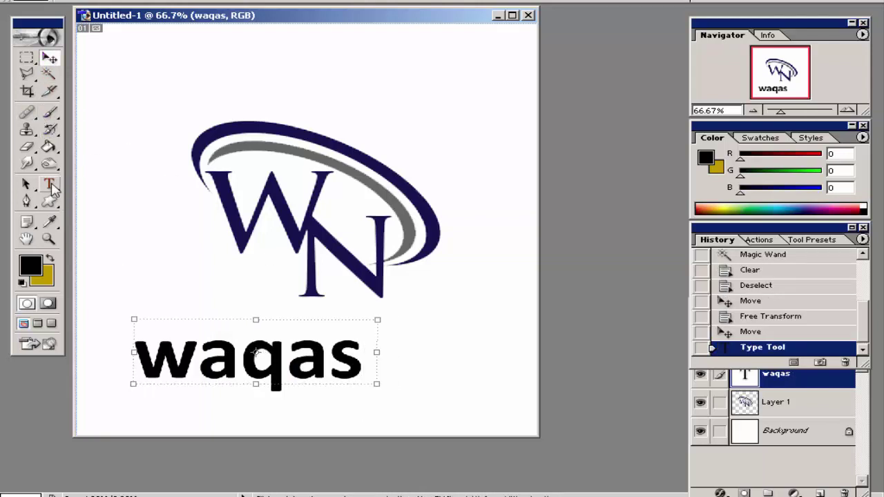
- Add a separate text box with the word "news" to the right of the name and shift it closer to the name
left_click(52, 185)
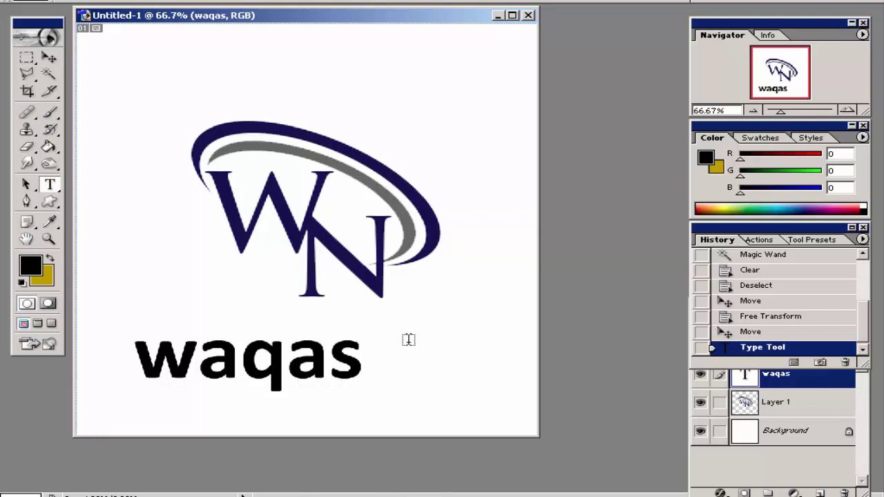
left_click_drag(402, 339, 512, 388)
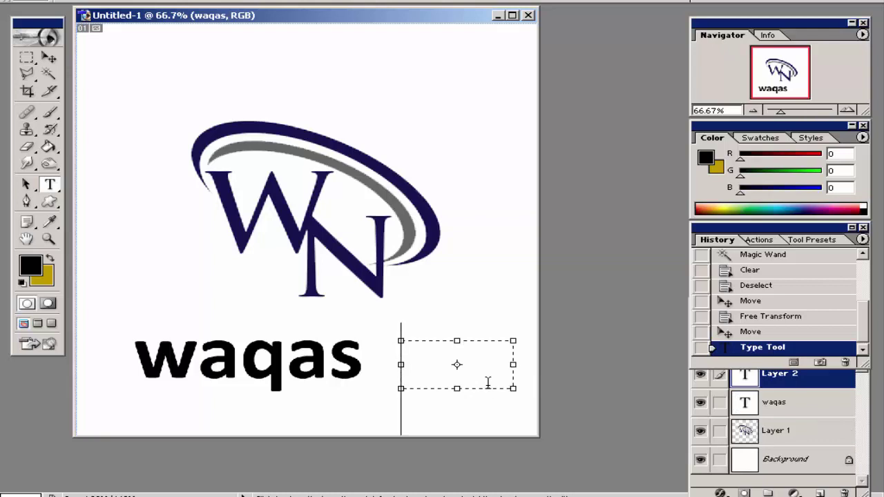
type("n")
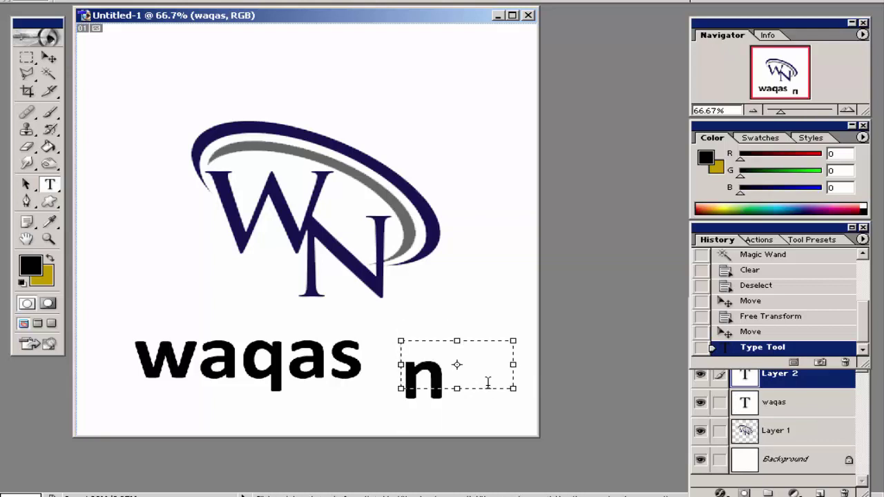
type("e")
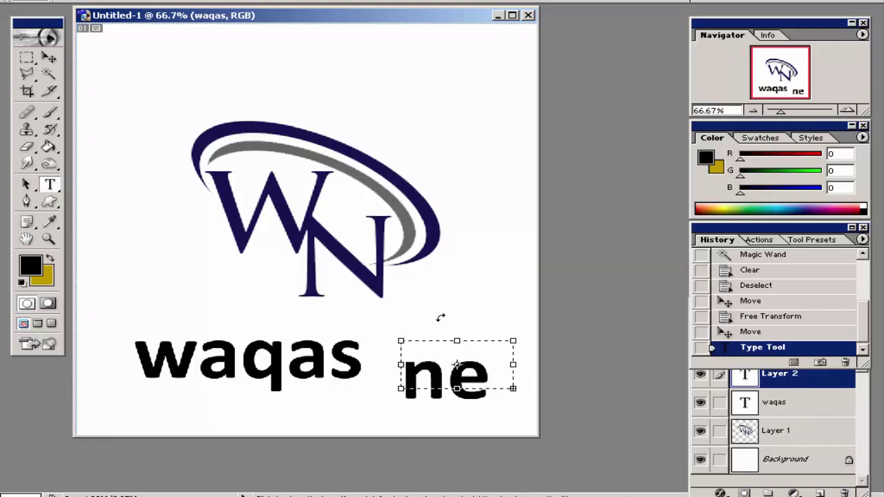
left_click_drag(517, 371, 544, 372)
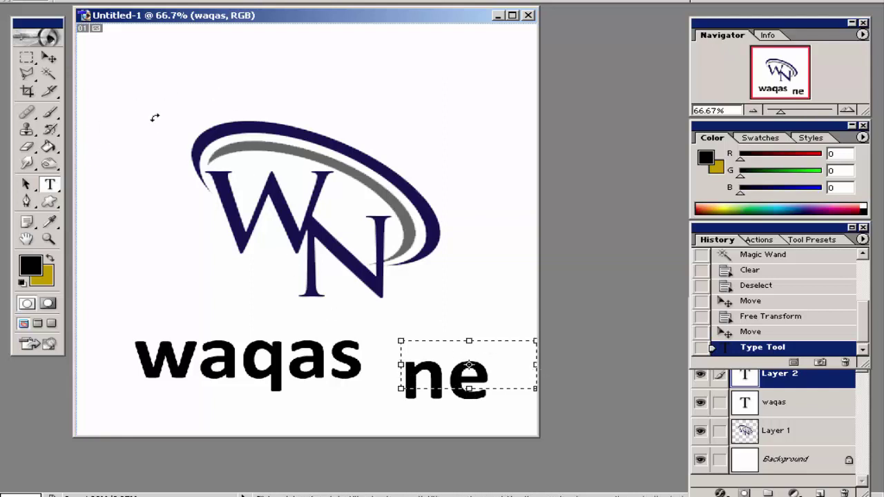
left_click(48, 58)
left_click_drag(434, 369, 404, 368)
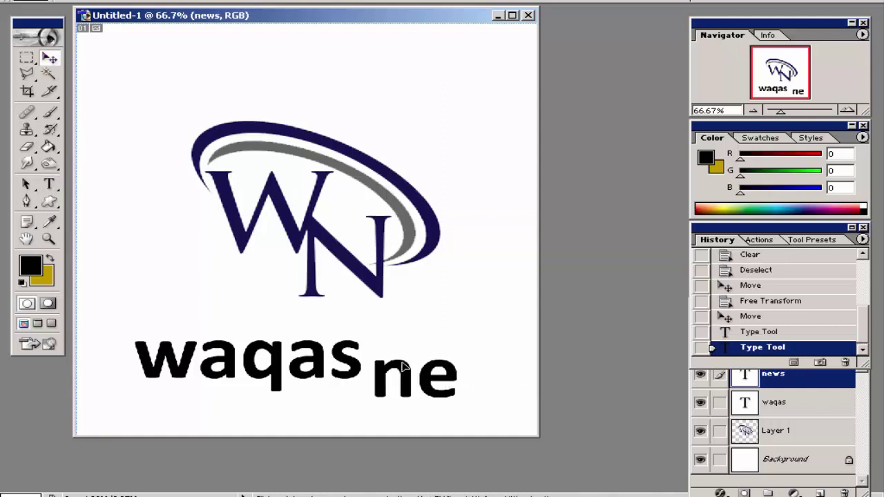
left_click_drag(511, 363, 536, 362)
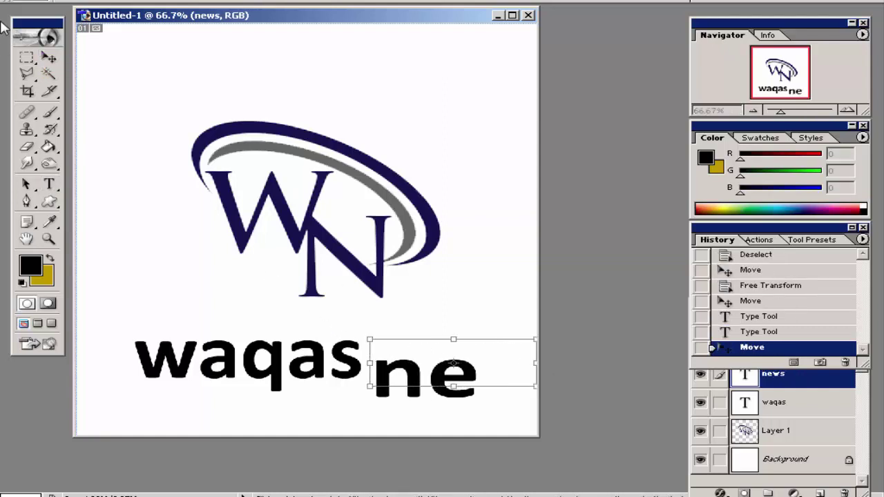
left_click(49, 58)
left_click(529, 172)
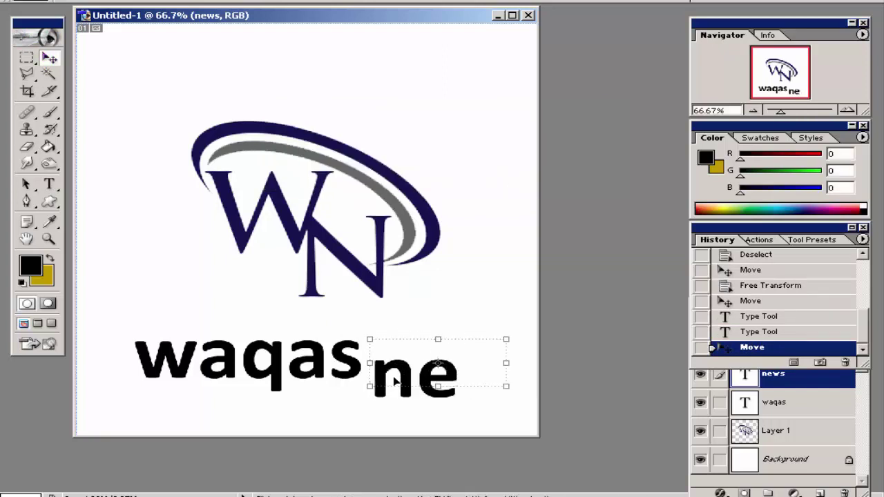
- Widen the "news" text box past the canvas's right edge so the full word fits on one line
left_click(49, 184)
left_click(788, 402)
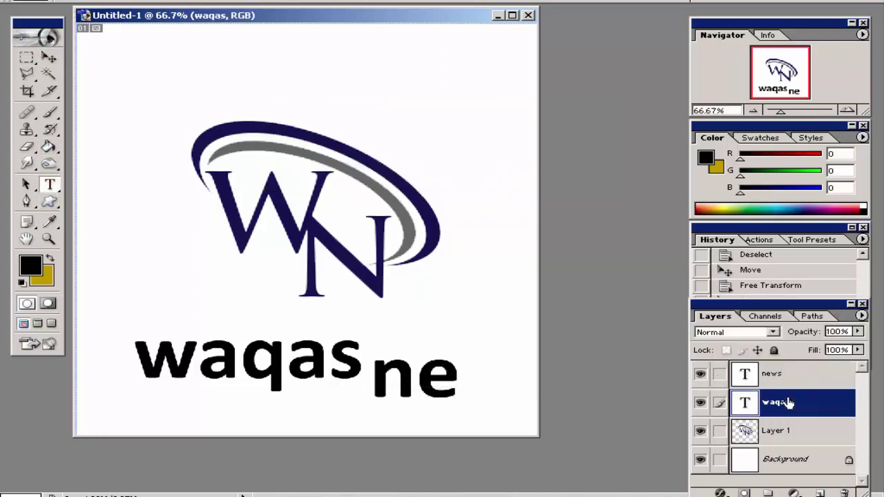
left_click(787, 378)
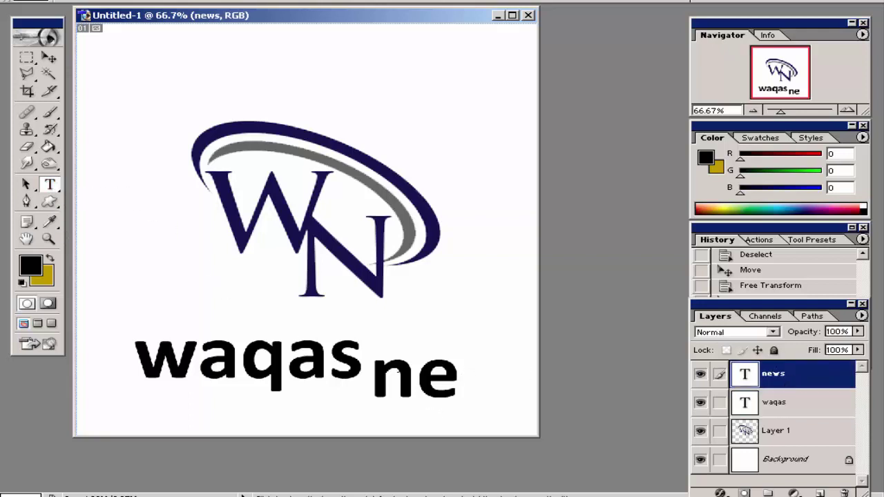
left_click(476, 380)
type("ws")
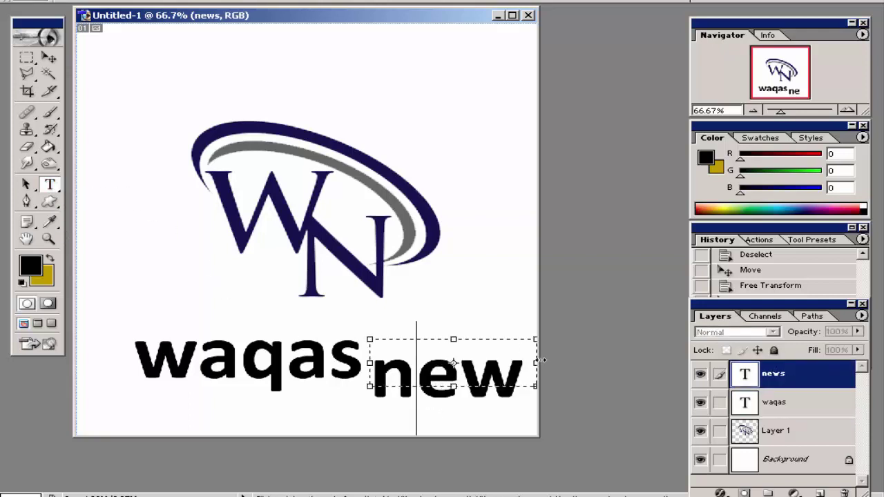
left_click(49, 57)
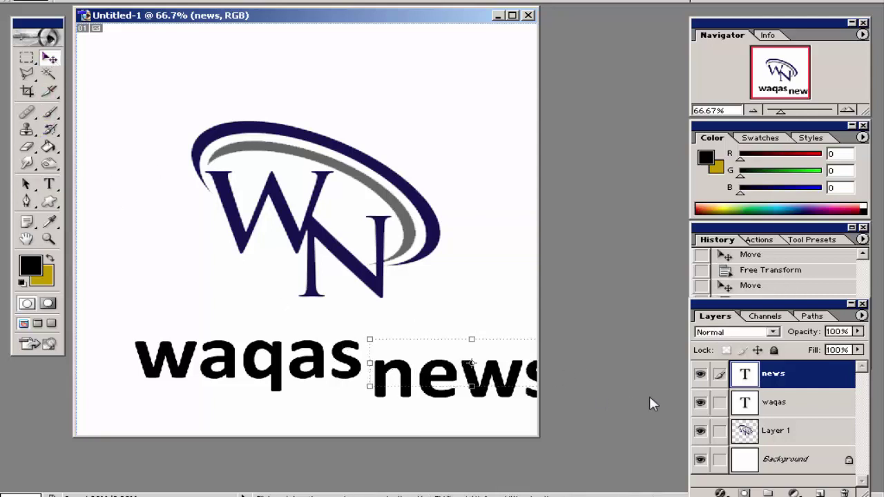
- Line up "news" with the name's baseline and shift both words left, leaving a small gap between them
left_click_drag(483, 370, 473, 353)
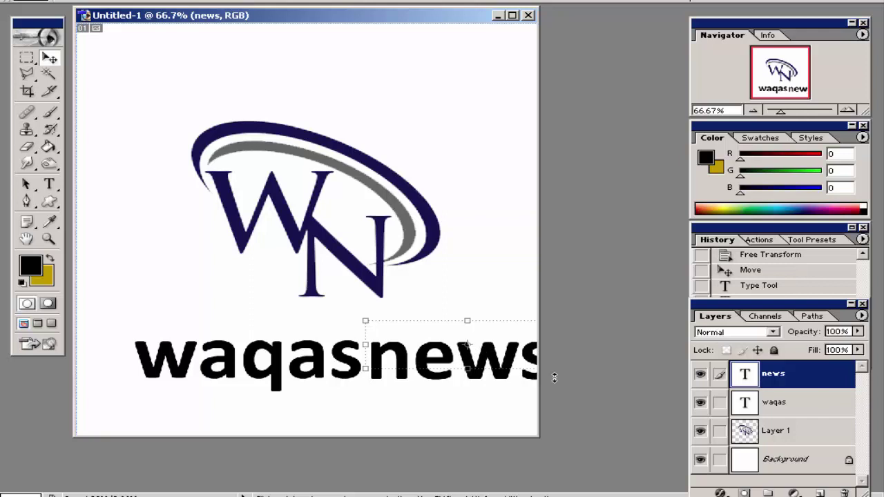
left_click(804, 406)
left_click_drag(330, 359, 304, 361)
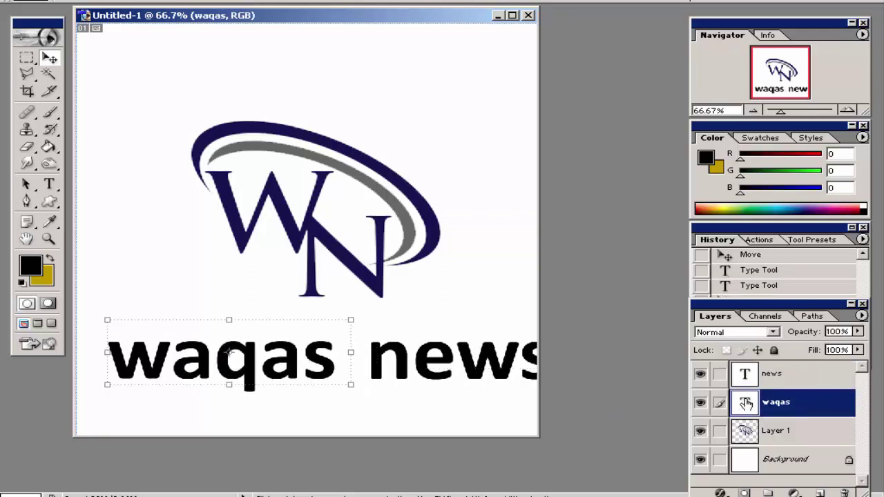
left_click(757, 378)
mouse_move(436, 356)
left_mouse_down()
mouse_move(406, 354)
mouse_move(422, 354)
left_mouse_up()
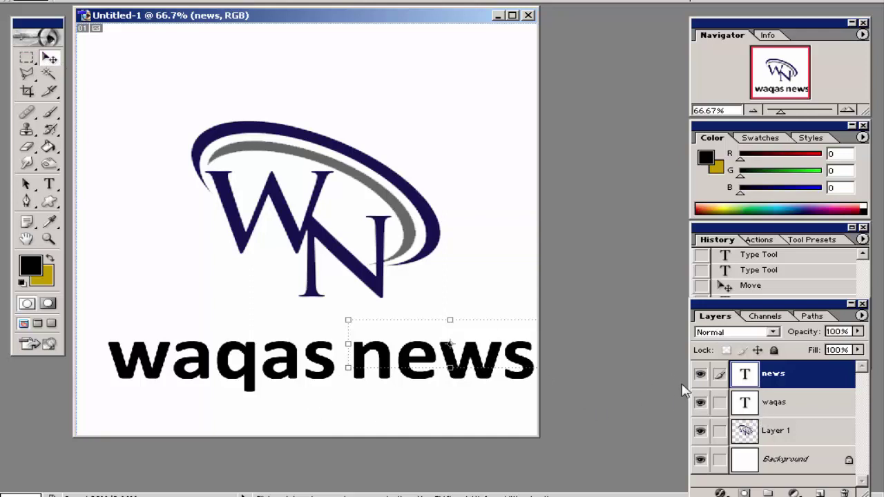
- Replace the lowercase name with the same name in capitals, widening its text box to fit the last letter
left_click(750, 412)
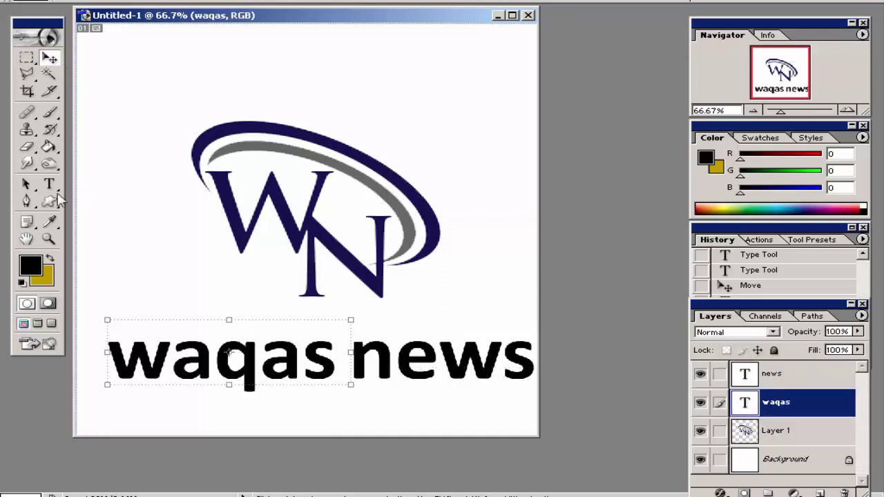
left_click(49, 183)
left_click(229, 357)
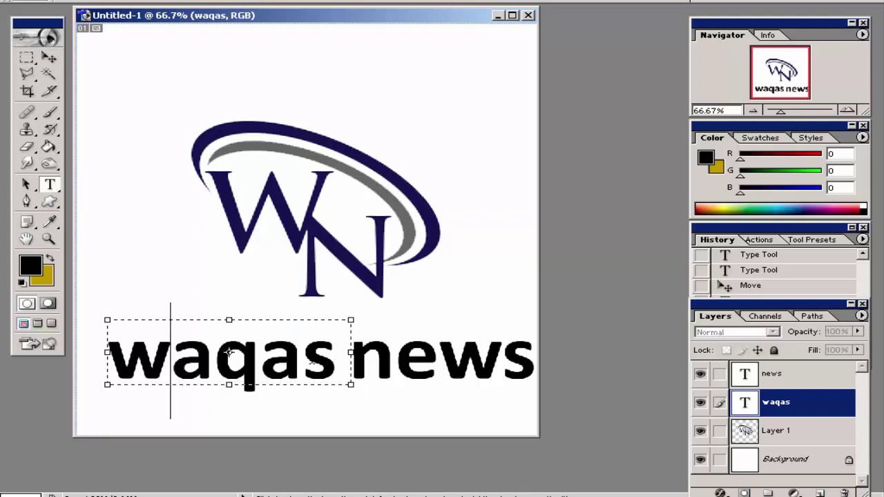
left_click_drag(334, 355, 114, 355)
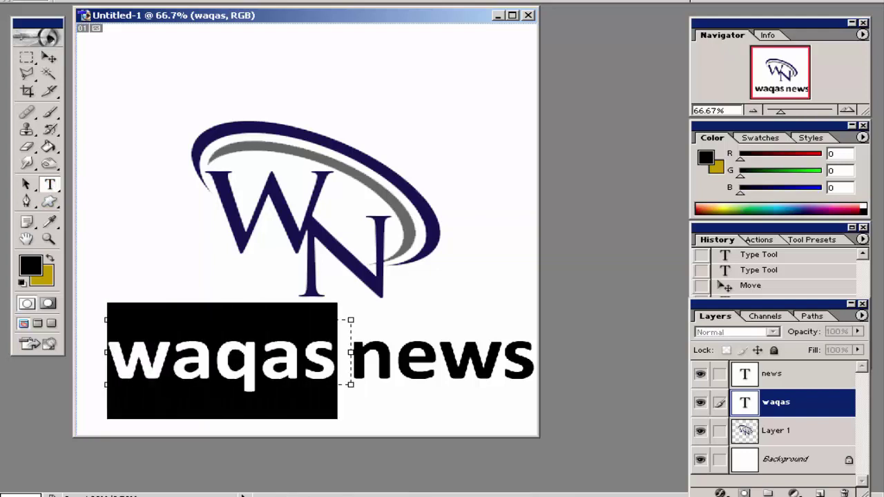
type("WAQA")
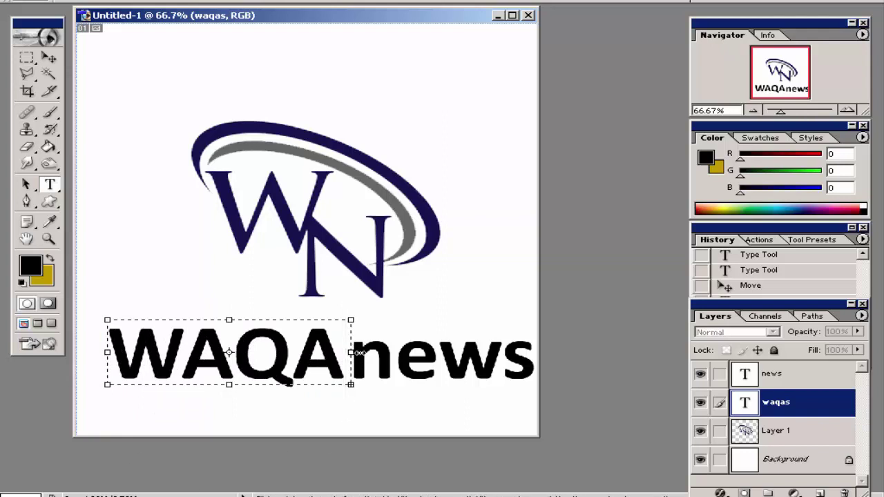
type("S")
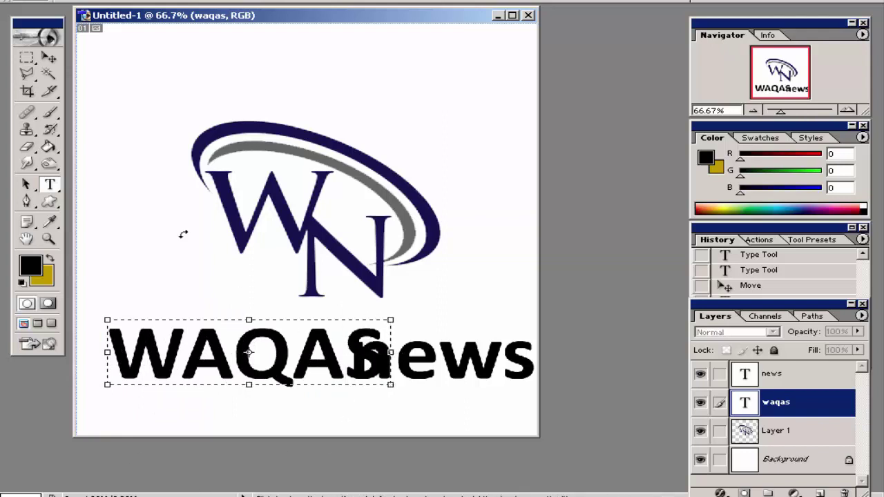
left_click(49, 58)
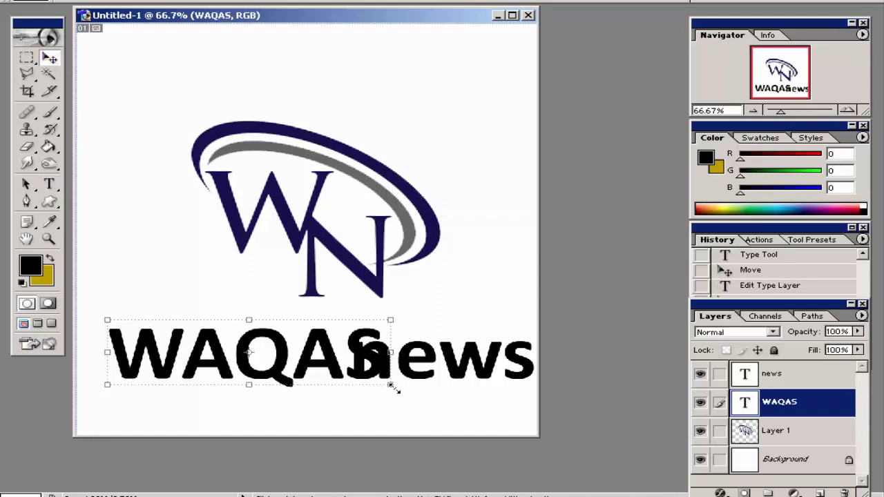
- Scale the capitalised name down proportionally and place it level with "news", leaving a clear gap between the words
left_click_drag(394, 391, 367, 381)
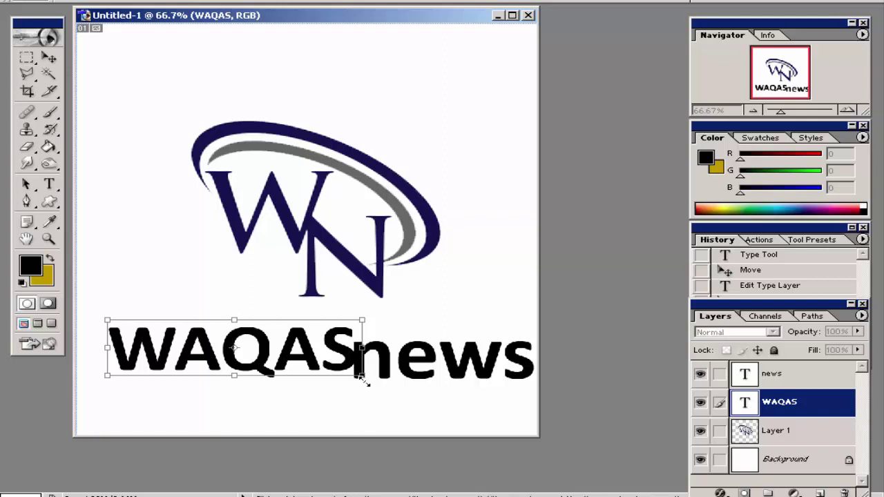
left_click_drag(364, 381, 307, 370)
key("Return")
left_click(366, 367)
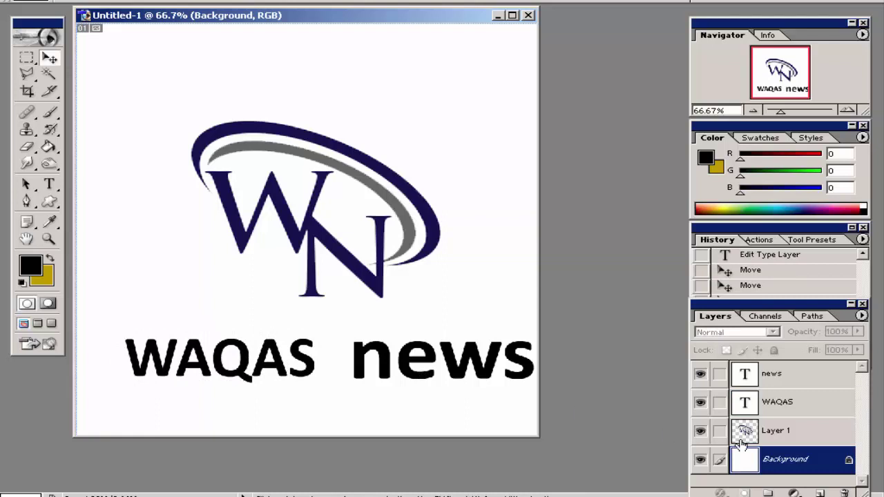
- Replace the lowercase "news" text with "NEWS" in capitals and move it left, right up against the name
left_click(768, 378)
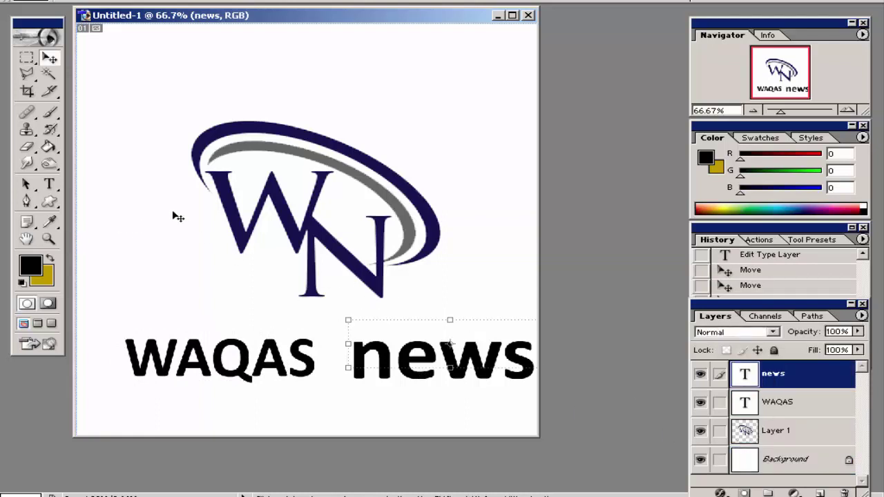
left_click(49, 184)
double_click(419, 357)
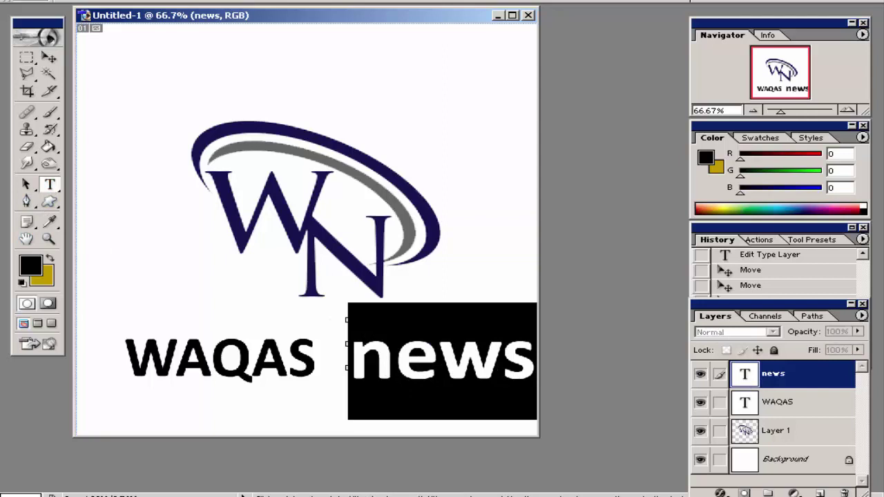
type("NEW")
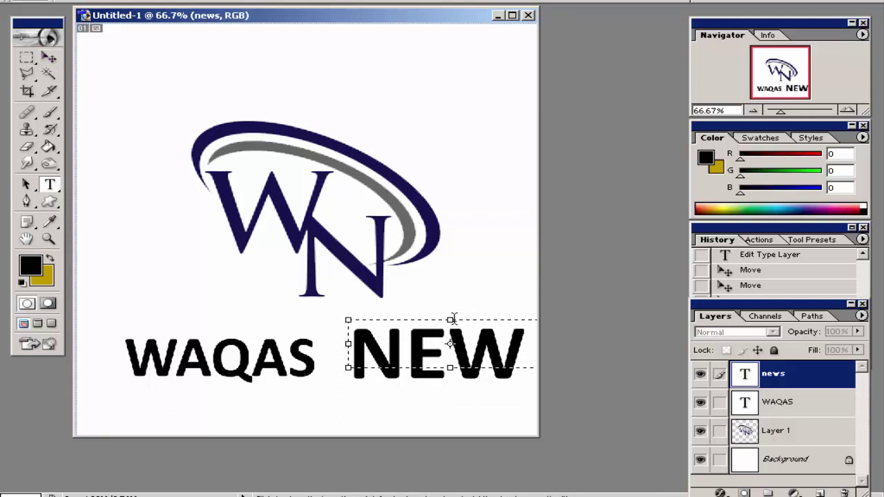
left_click(49, 58)
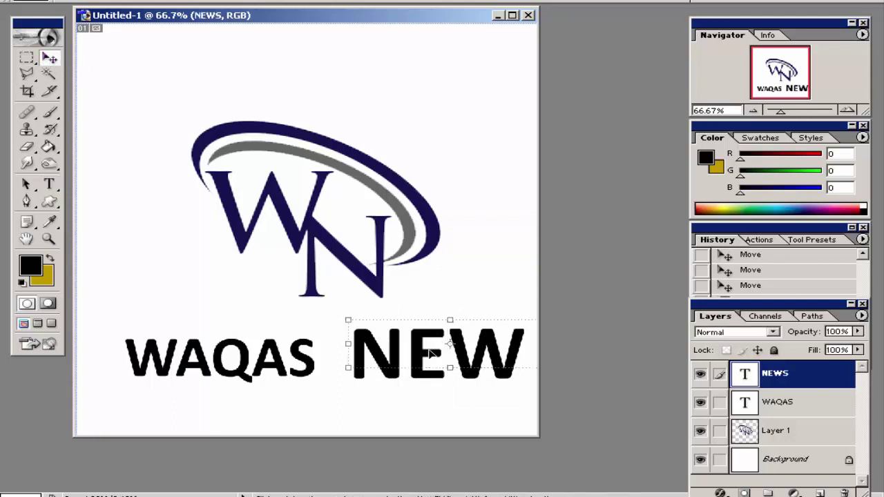
left_click_drag(428, 353, 395, 364)
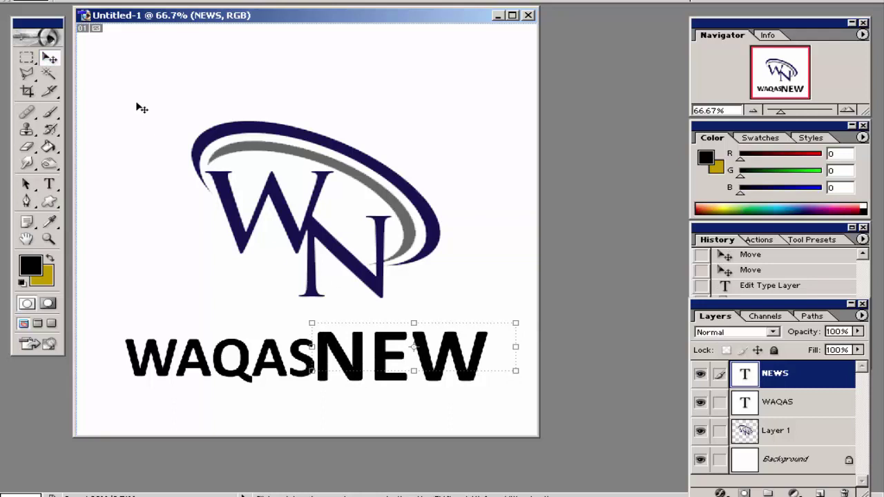
- Widen the "NEWS" text box past the canvas's right edge so the final S fits on the same line
left_click(49, 184)
left_click(410, 349)
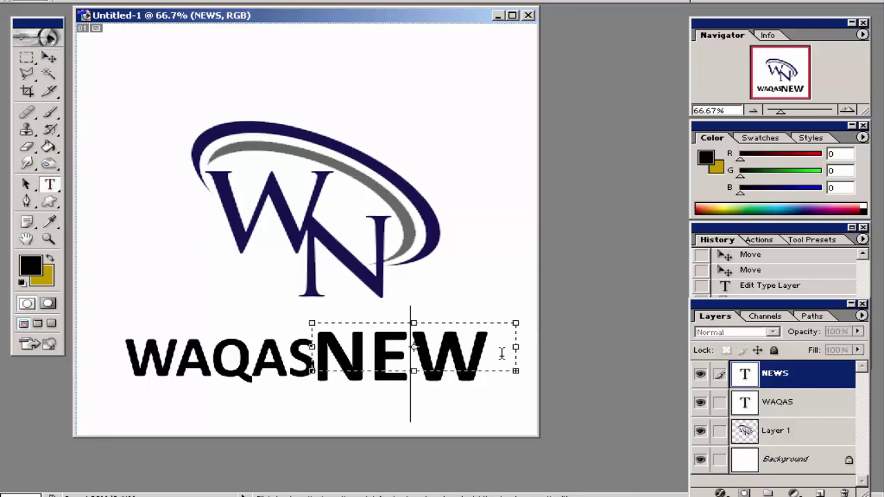
type("S")
left_click(47, 60)
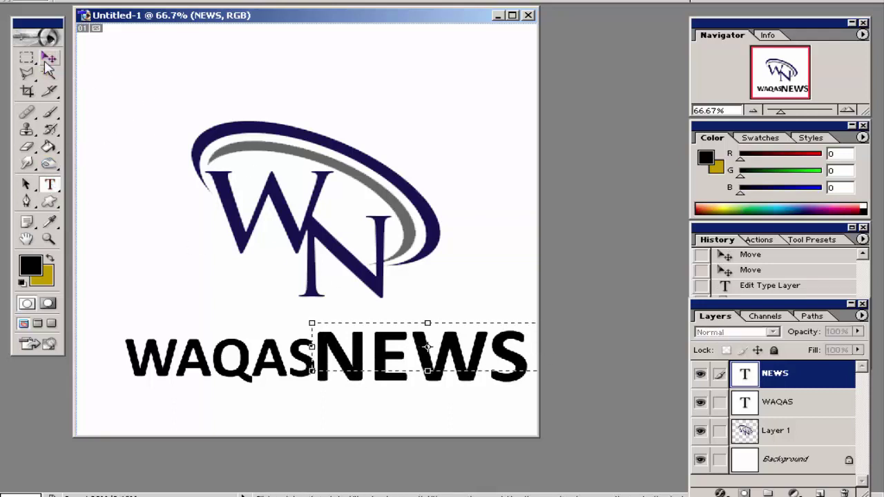
- Scale "NEWS" down proportionally and place it level with the name, leaving a small gap between the two words
left_click_drag(496, 358, 479, 358)
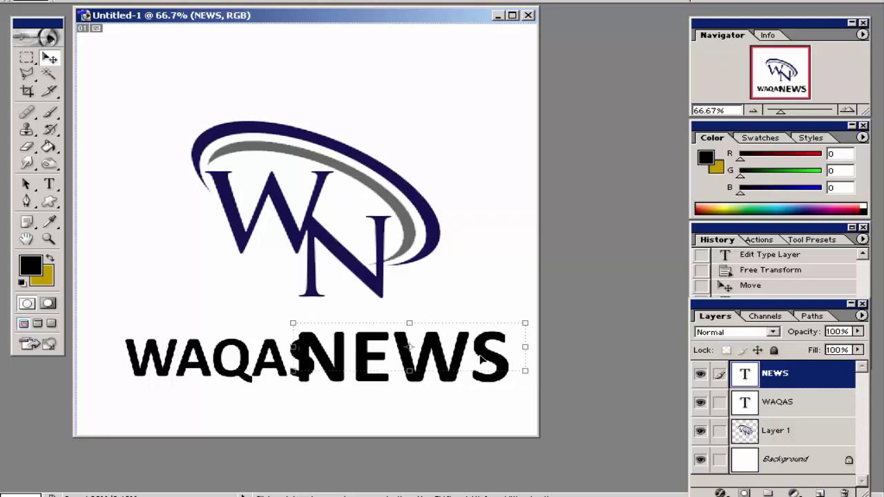
left_click_drag(528, 370, 483, 368)
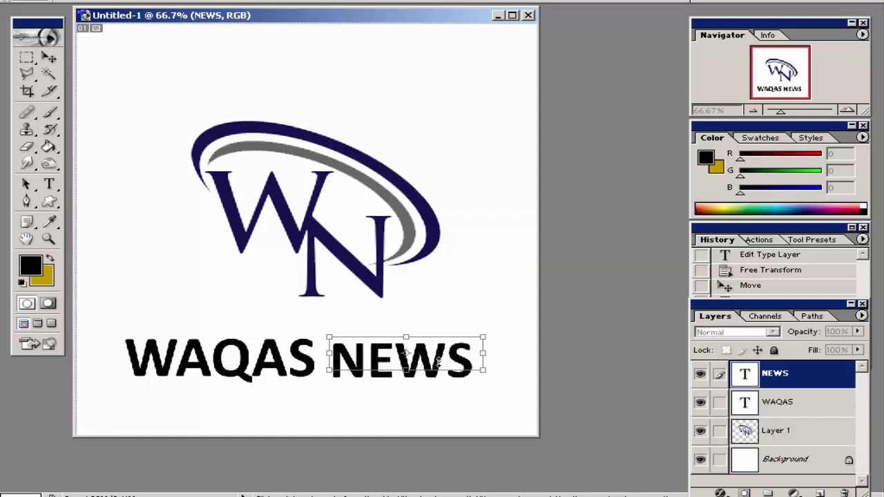
key("Return")
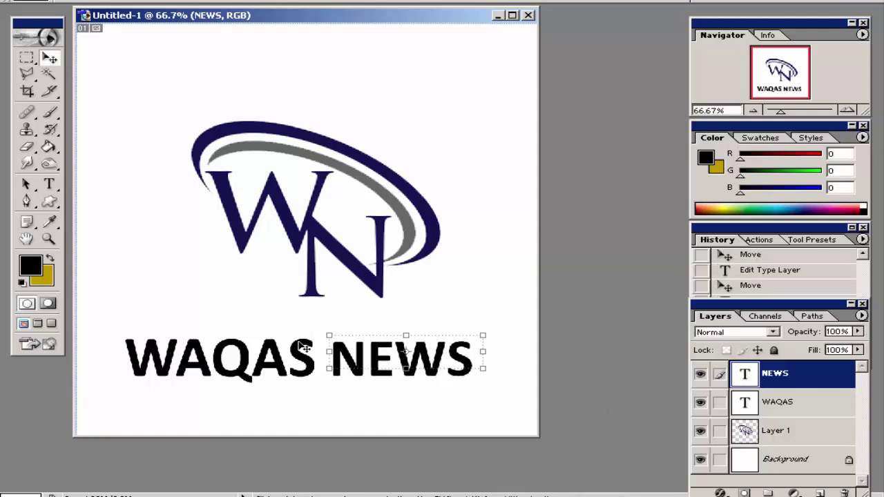
- Apply a pure red (FF0000) Color Overlay to the "NEWS" text layer with Normal blend mode and 100% opacity
right_click(819, 380)
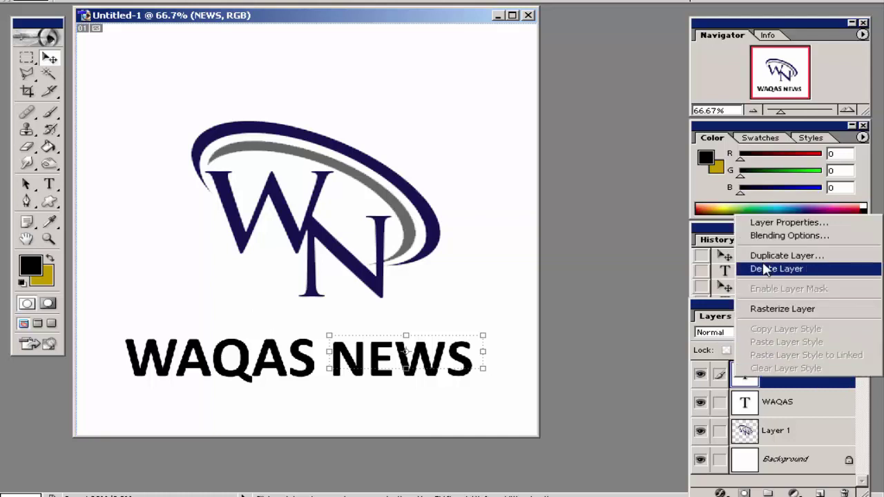
left_click(786, 236)
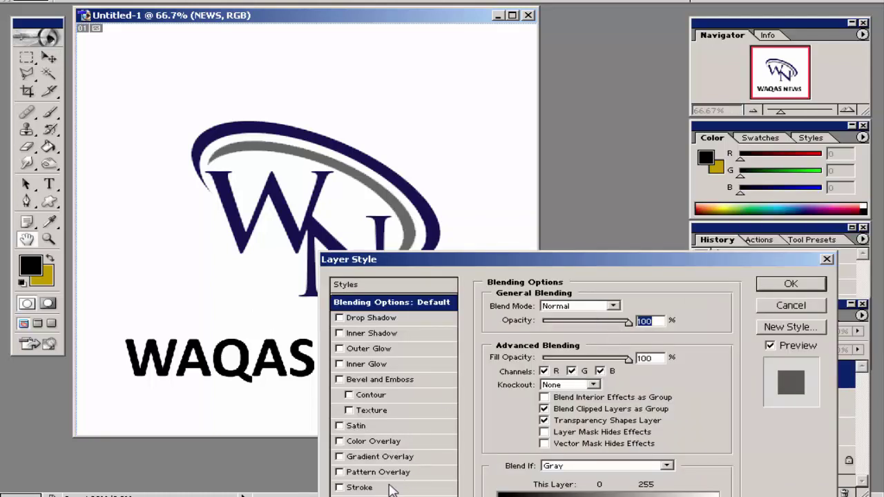
left_click_drag(592, 268, 676, 147)
left_click(450, 326)
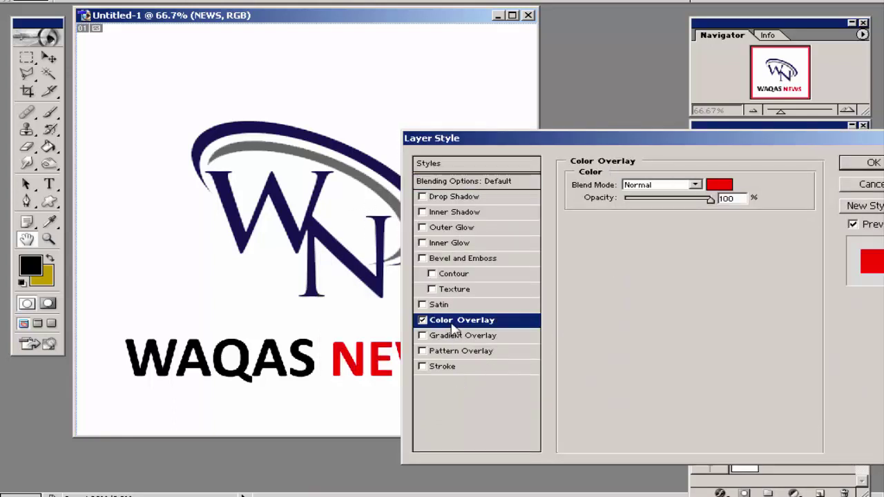
left_click(719, 184)
left_click(461, 286)
mouse_move(484, 304)
left_mouse_down()
mouse_move(474, 440)
mouse_move(653, 449)
mouse_move(479, 325)
mouse_move(601, 291)
mouse_move(698, 283)
left_mouse_up()
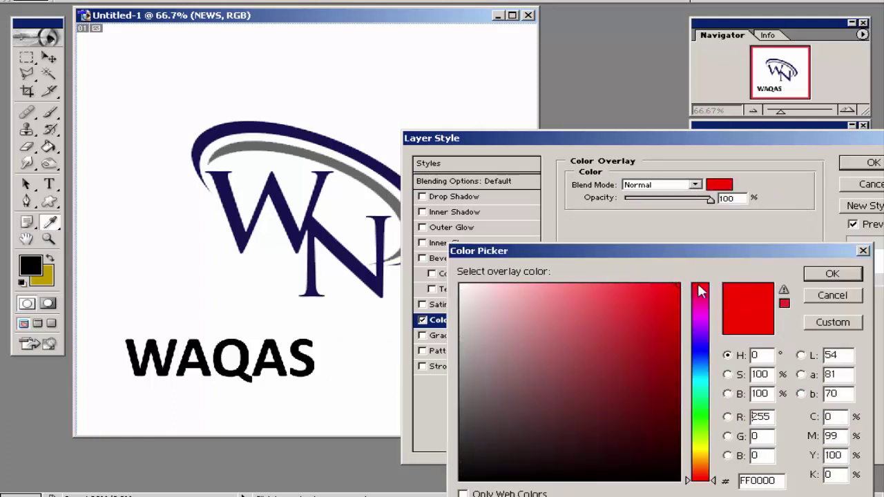
left_click(852, 273)
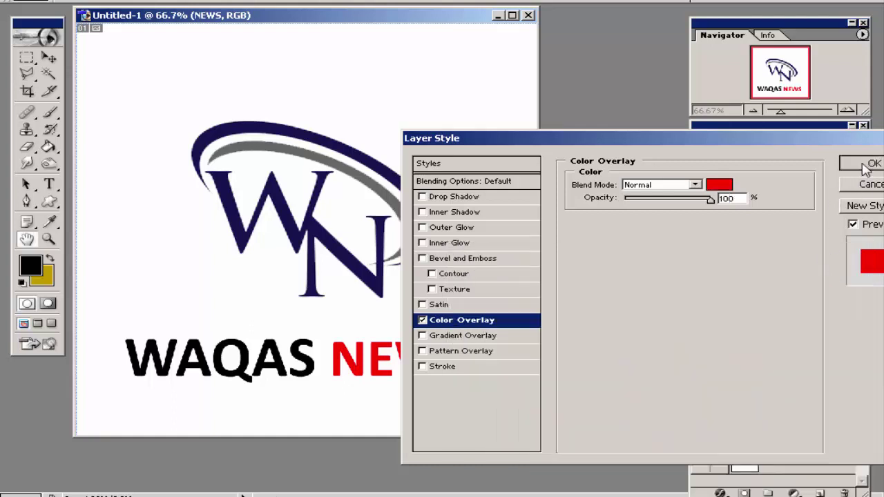
left_click(873, 163)
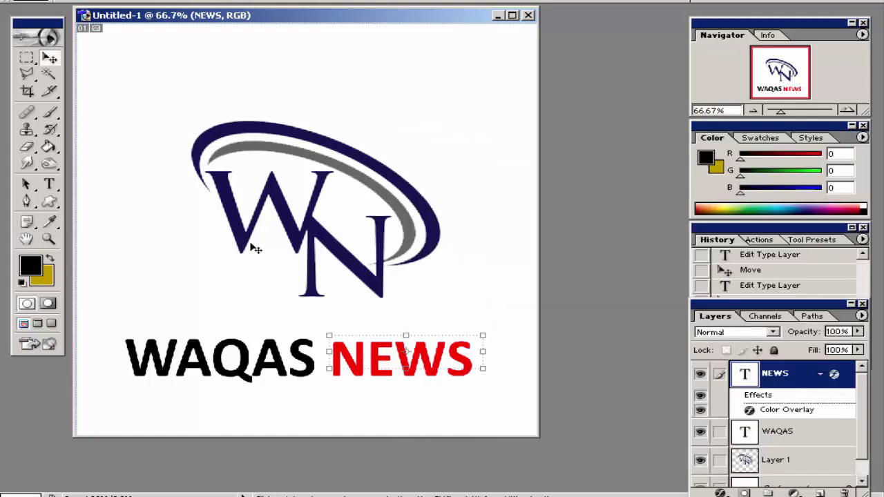
- Link the name's text layer to the "NEWS" layer and move both words together up and slightly right, closer beneath the logo
left_click(26, 58)
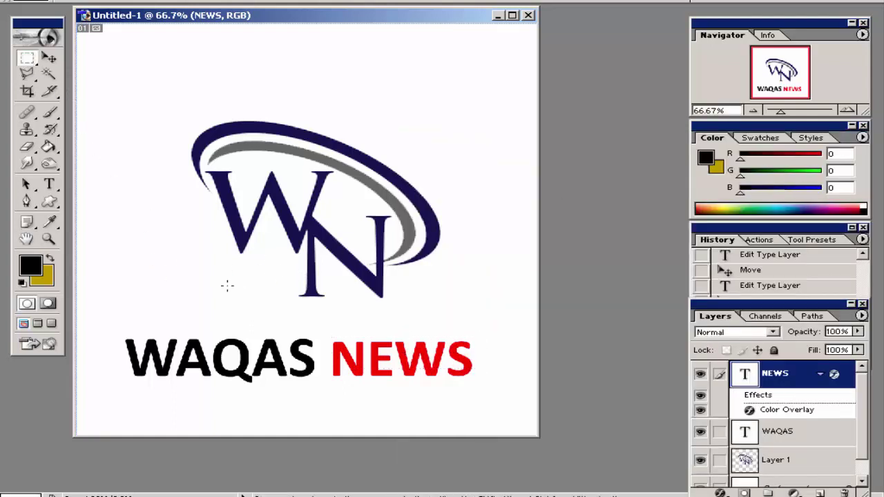
left_click(720, 432)
left_click(48, 58)
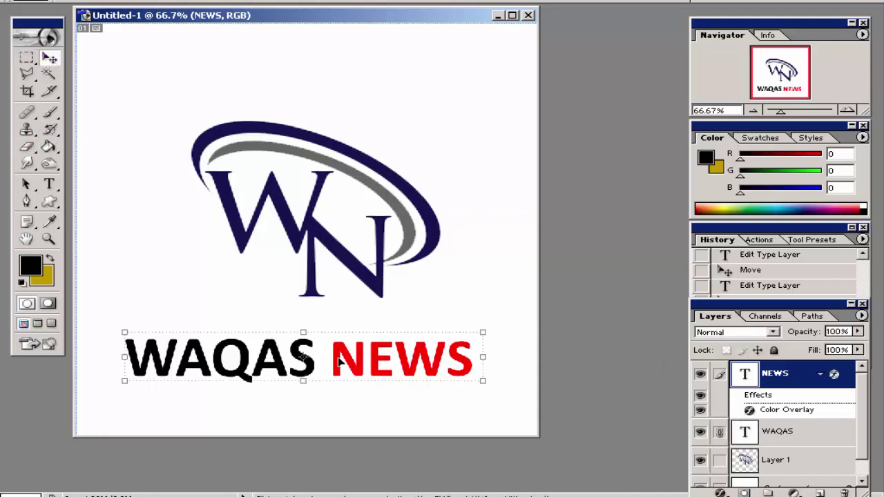
left_click_drag(338, 364, 359, 344)
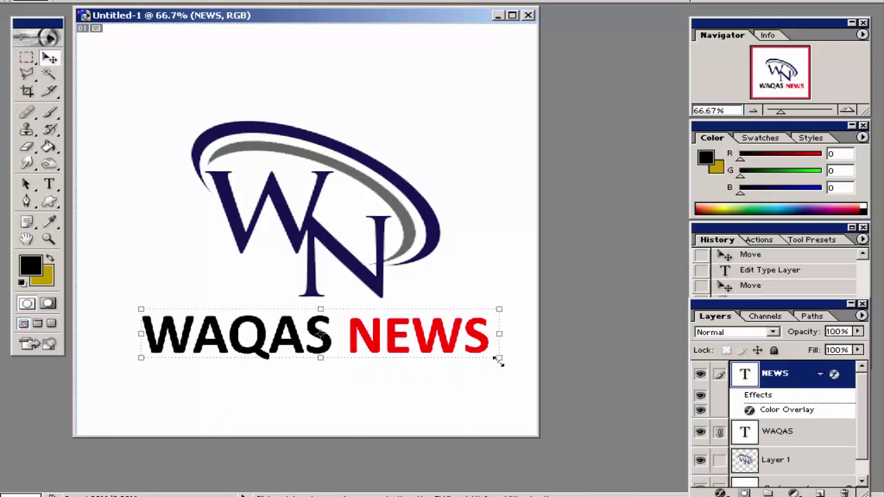